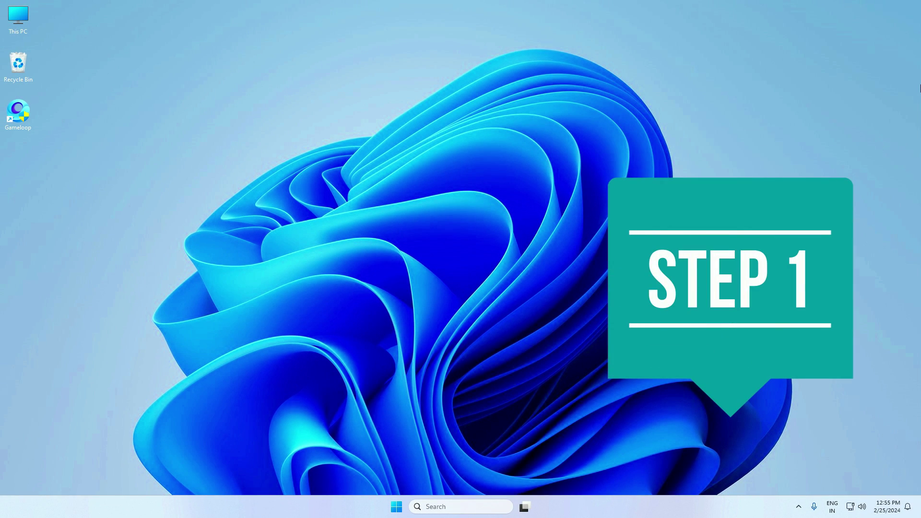
Launch the GameLoop emulator from the desktop and look over its home page
drag(62, 102, 1, 130)
double_click(25, 108)
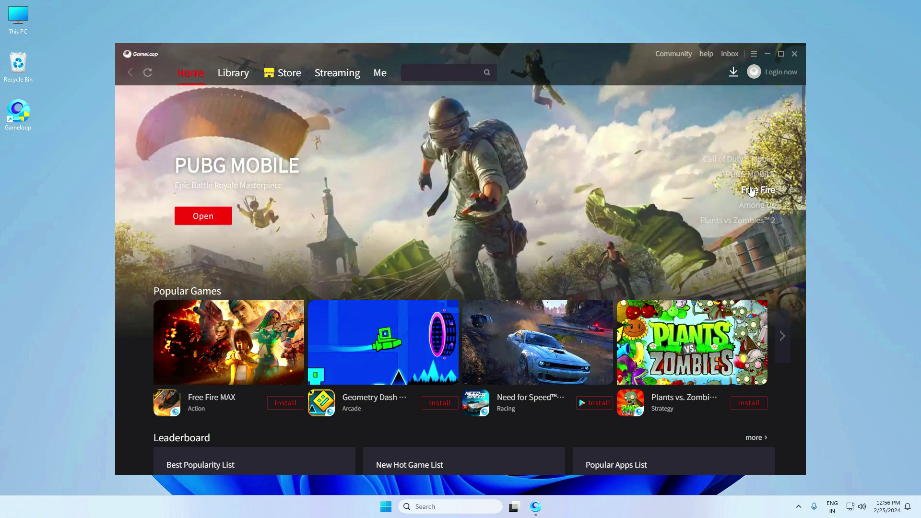
mouse_move(747, 225)
scroll(597, 292, down, 5)
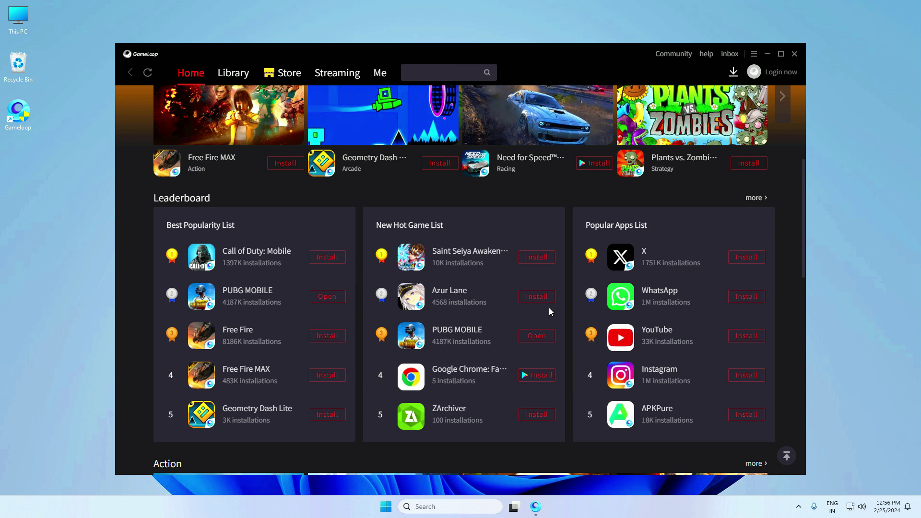
scroll(551, 311, up, 5)
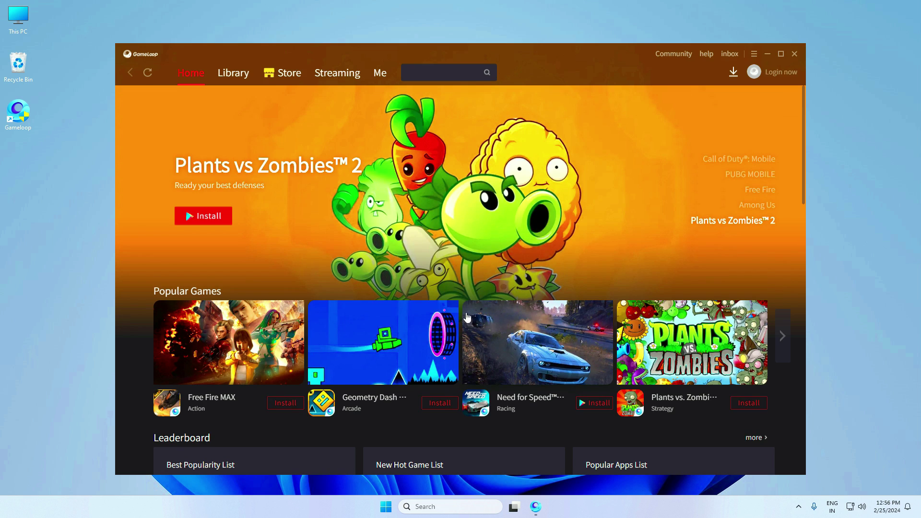
Check GameLoop for updates and start the update to version 4.1.131.90
click(752, 54)
click(719, 68)
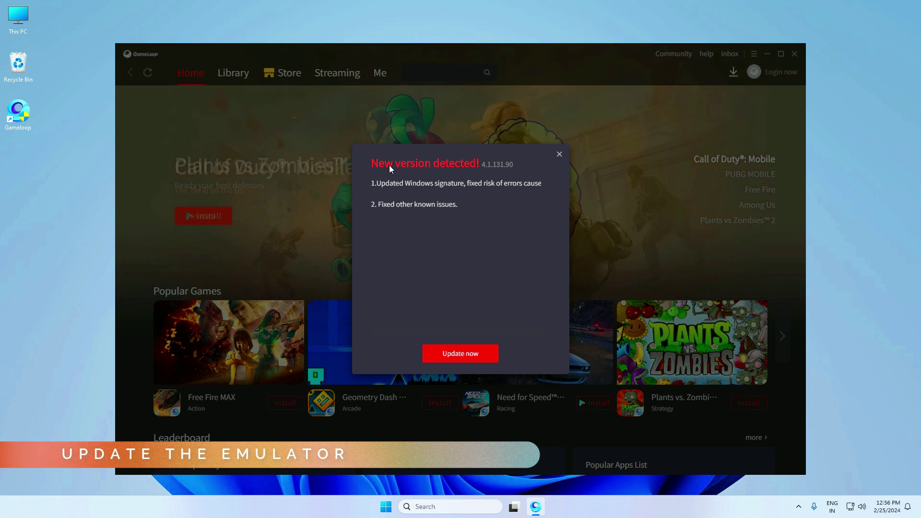
click(456, 354)
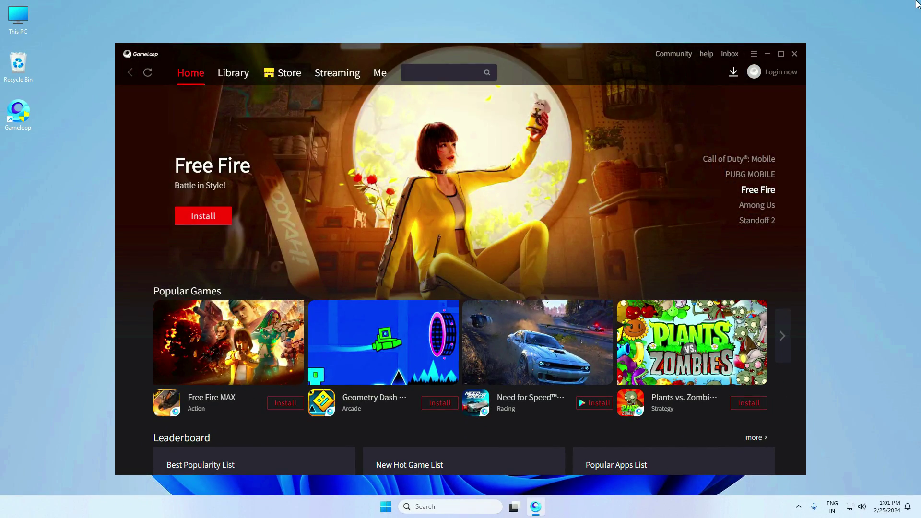
In GameLoop's basic settings, disable all four General options and the boss key
click(753, 54)
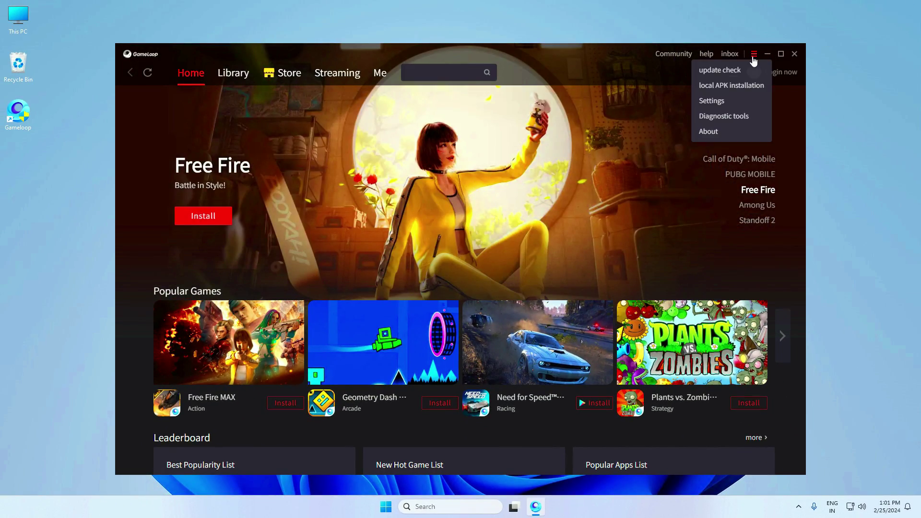
click(726, 102)
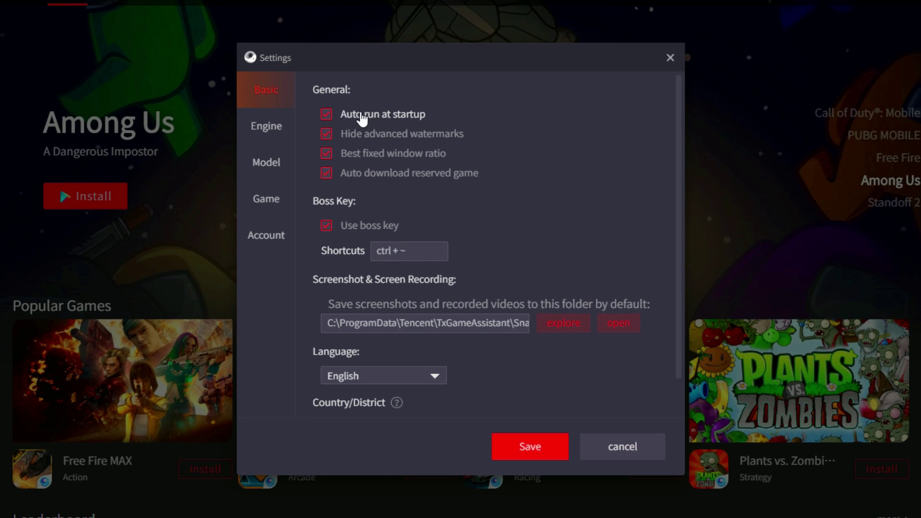
click(369, 160)
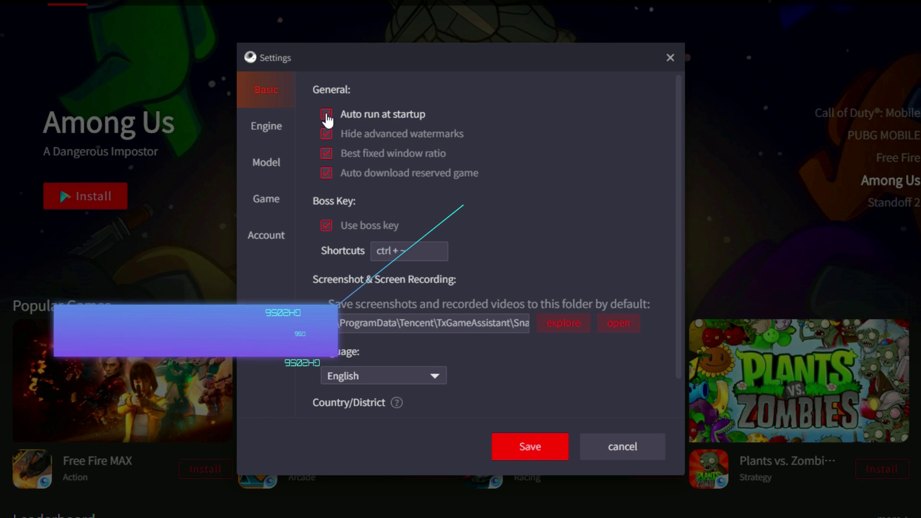
click(325, 135)
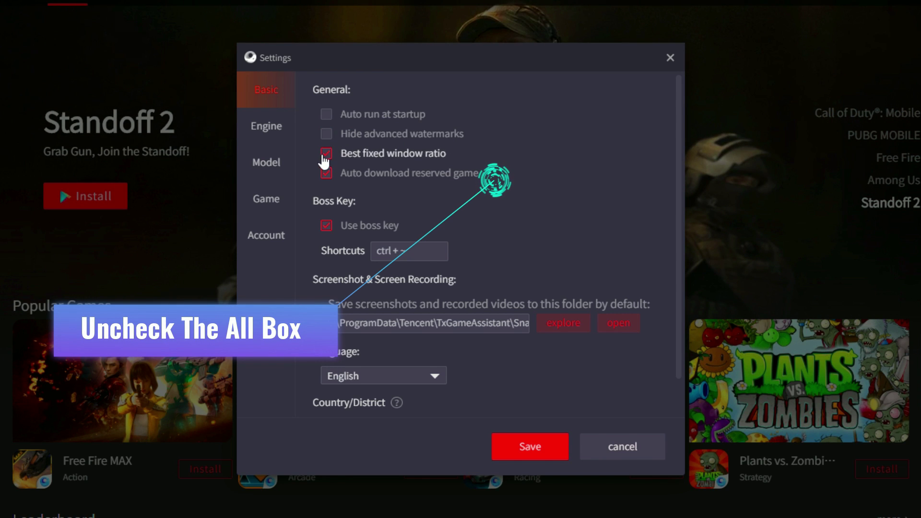
click(326, 155)
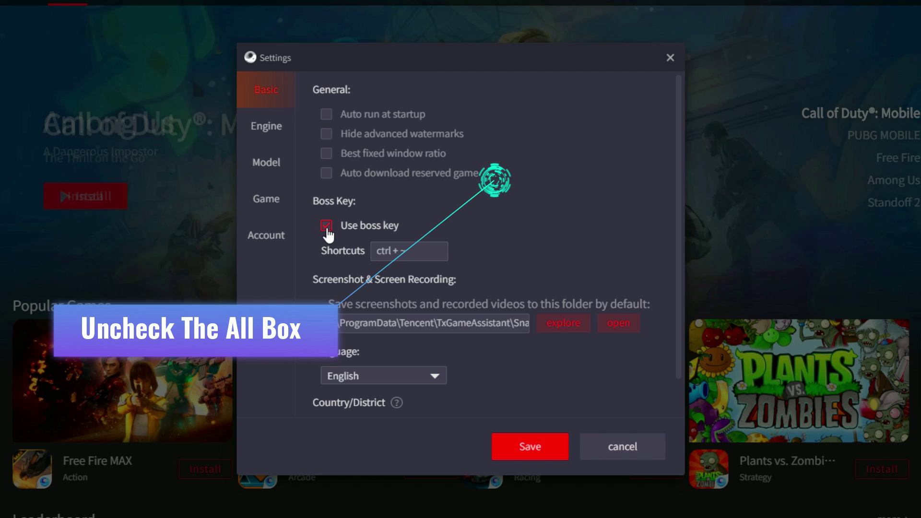
click(326, 225)
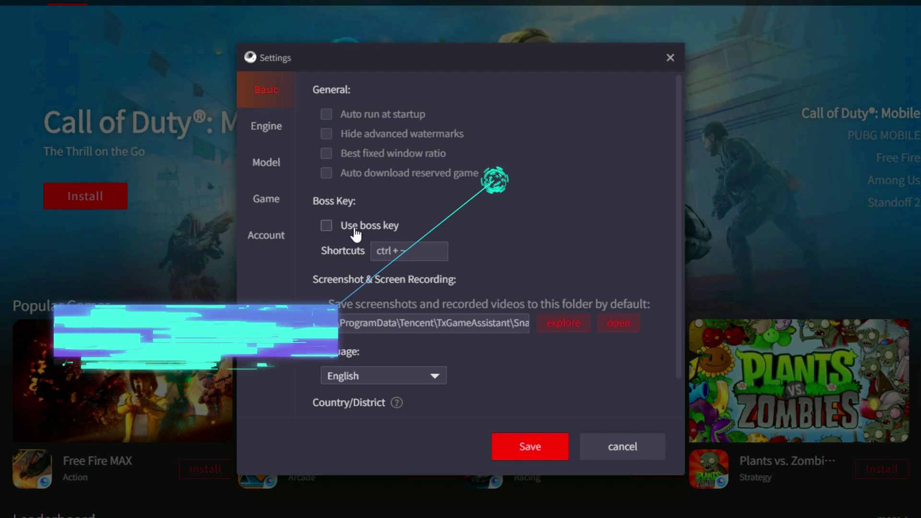
Set the Country/District in the basic settings to India
scroll(540, 350, down, 1)
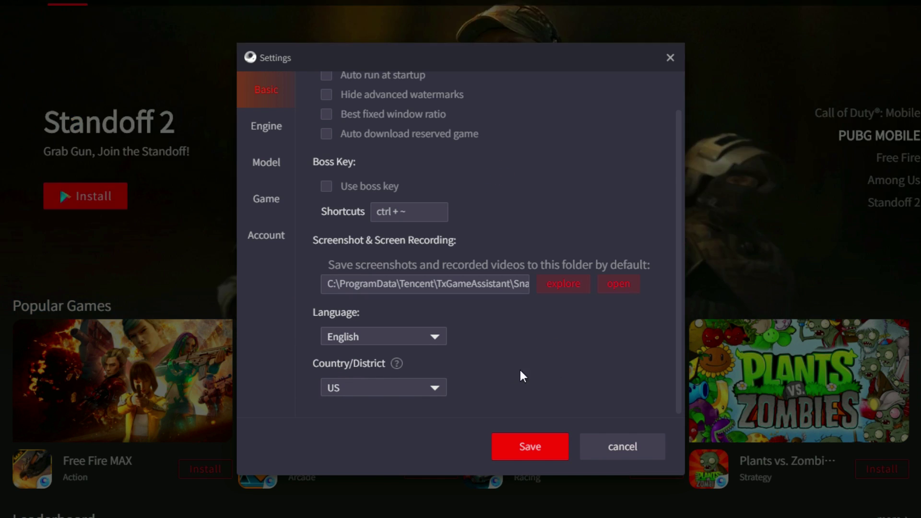
click(364, 386)
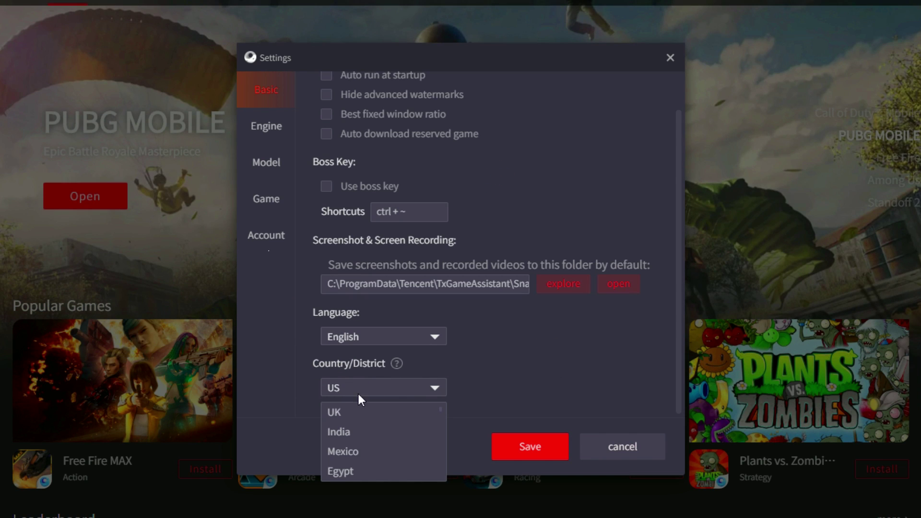
click(330, 435)
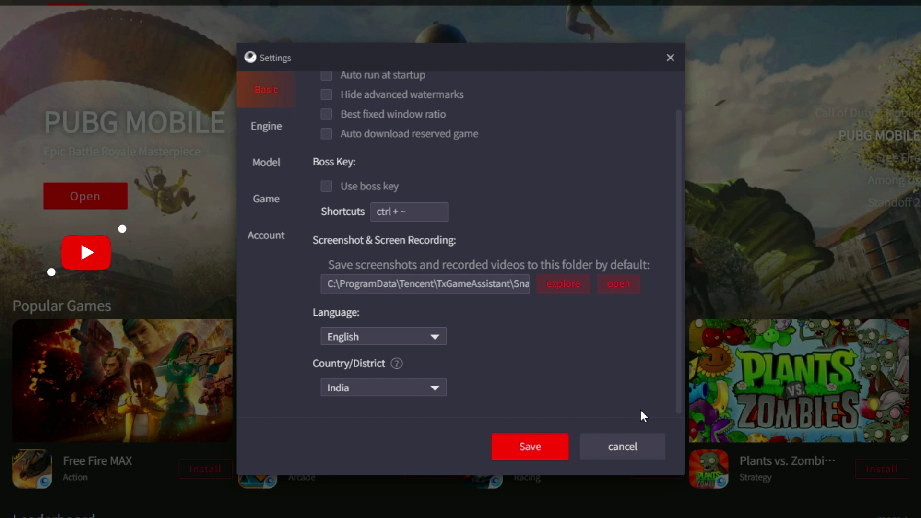
In the engine settings, try the OpenGL+ screen rendering mode, then set it to DirectX+
scroll(572, 255, up, 1)
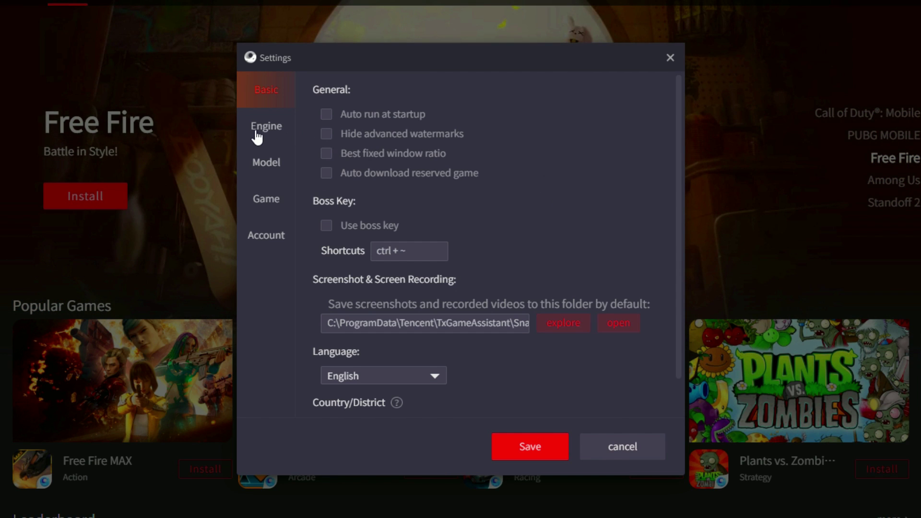
click(257, 136)
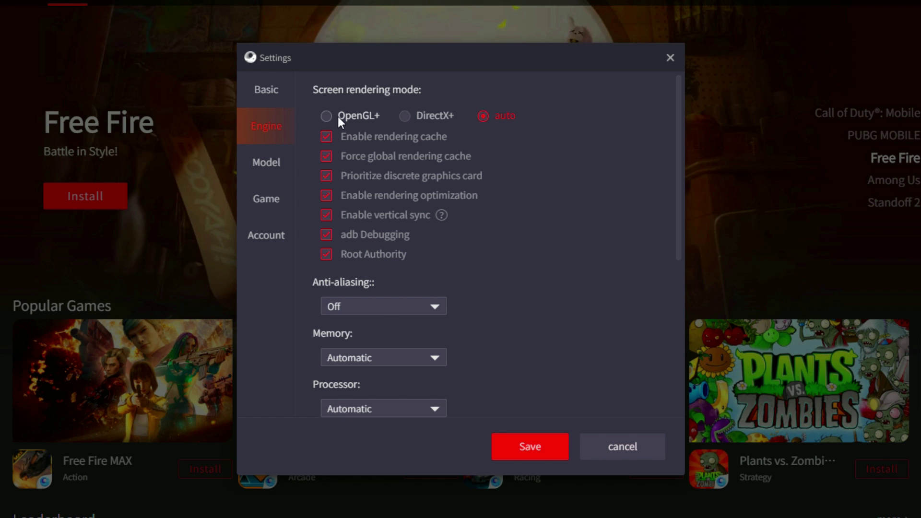
click(324, 115)
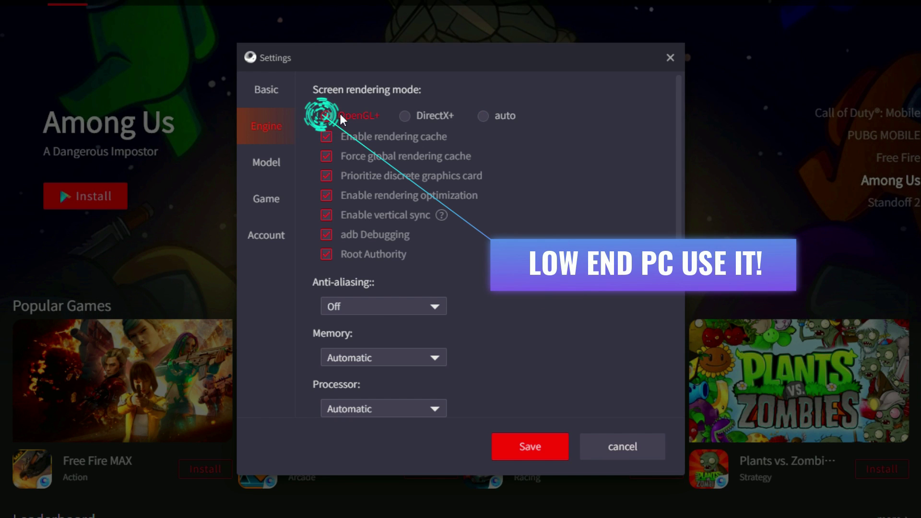
click(403, 119)
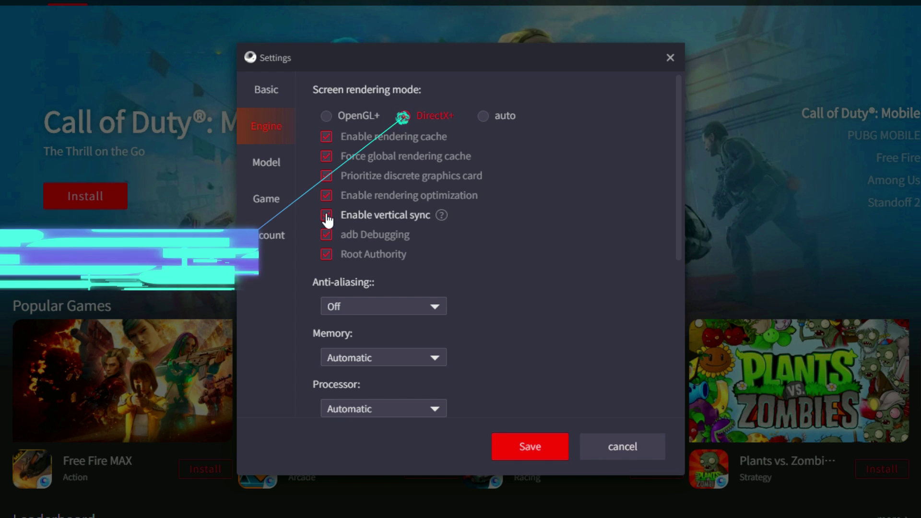
Disable vertical sync, adb Debugging and Root Authority, and set anti-aliasing to Off
mouse_move(441, 216)
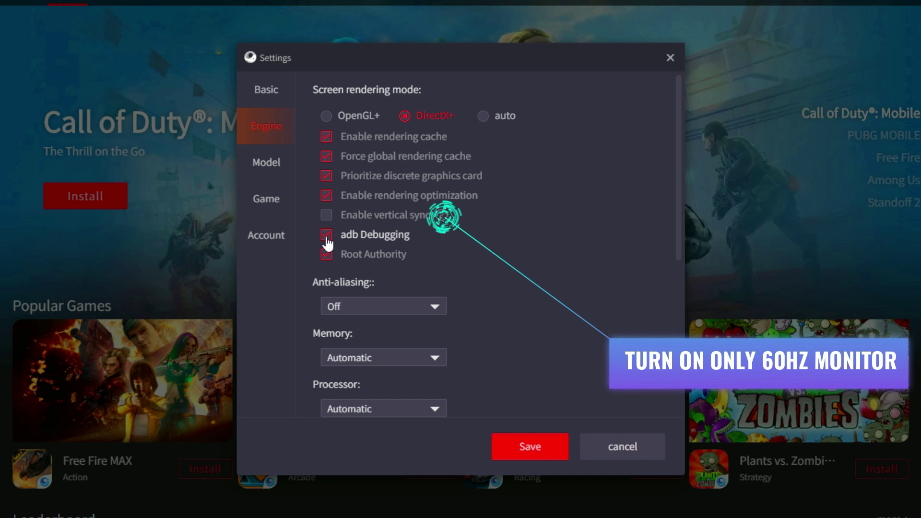
click(326, 254)
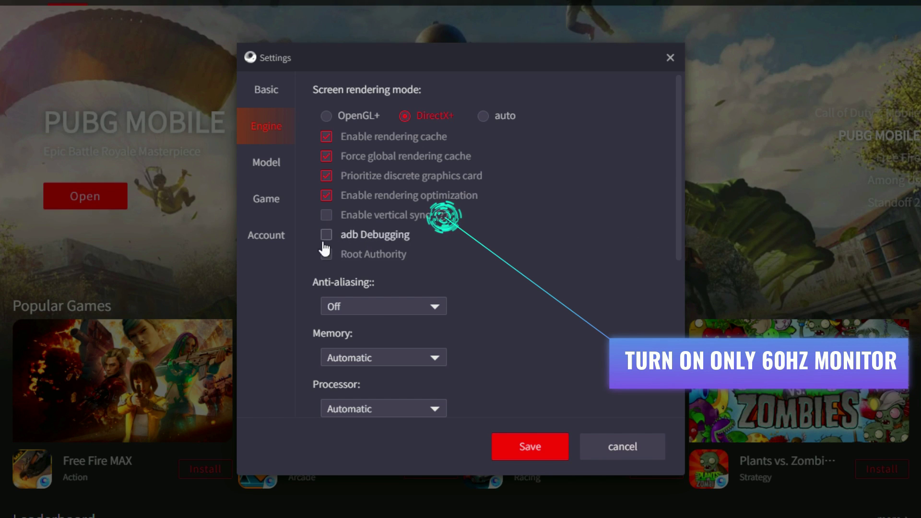
click(330, 309)
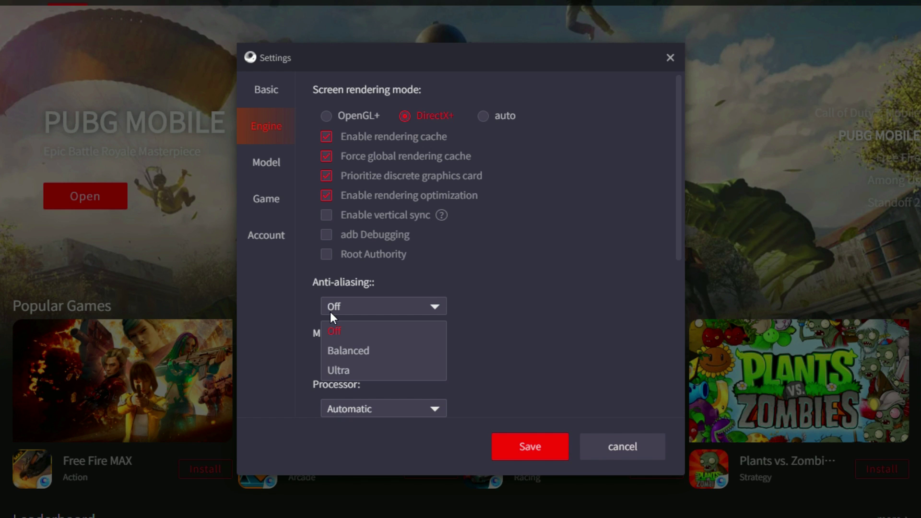
click(335, 333)
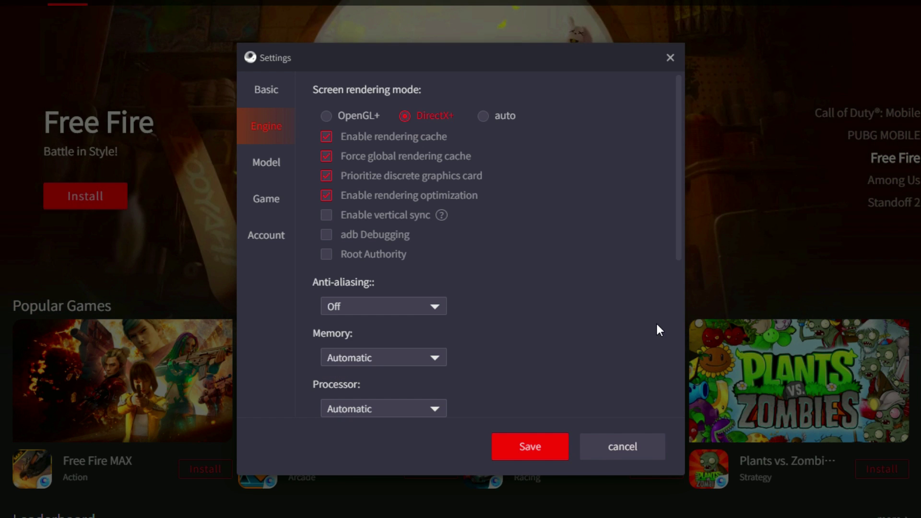
View the engine's memory choices, then open Task Manager and examine the computer's memory details for the installed RAM size
scroll(650, 286, down, 2)
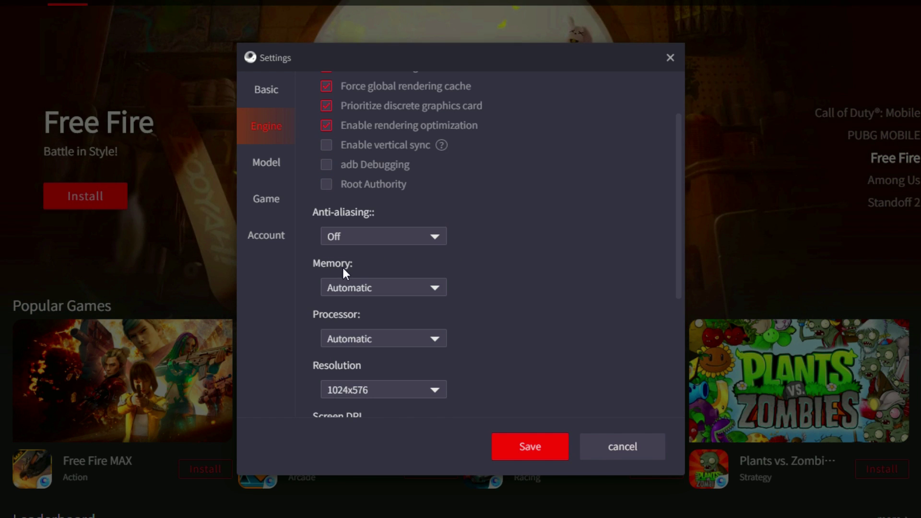
click(339, 288)
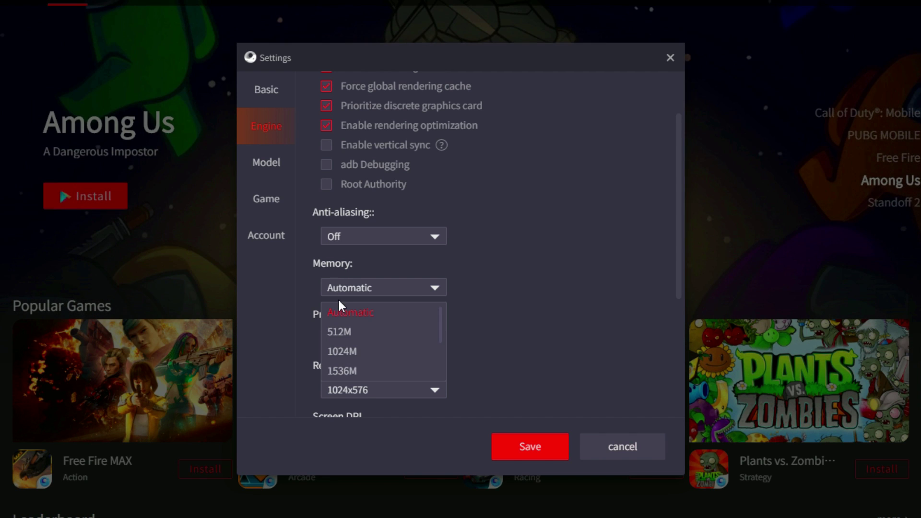
click(630, 427)
right_click(672, 488)
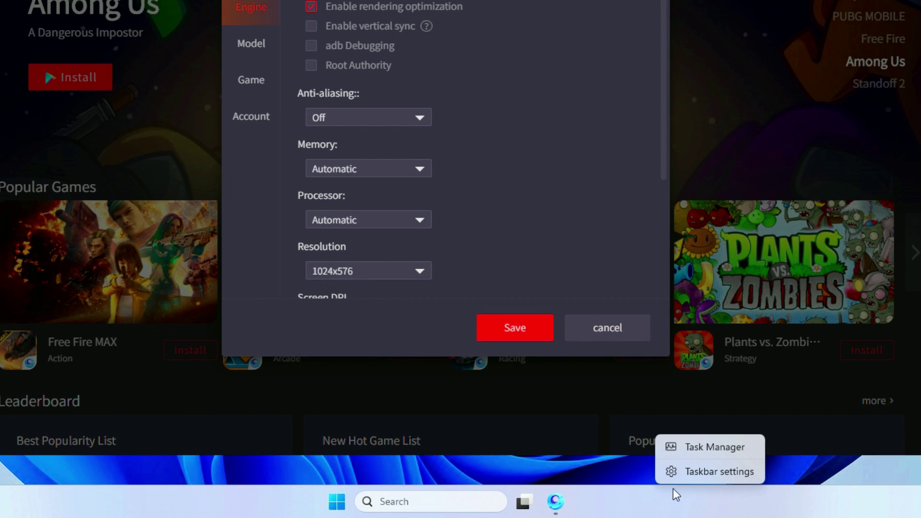
click(711, 453)
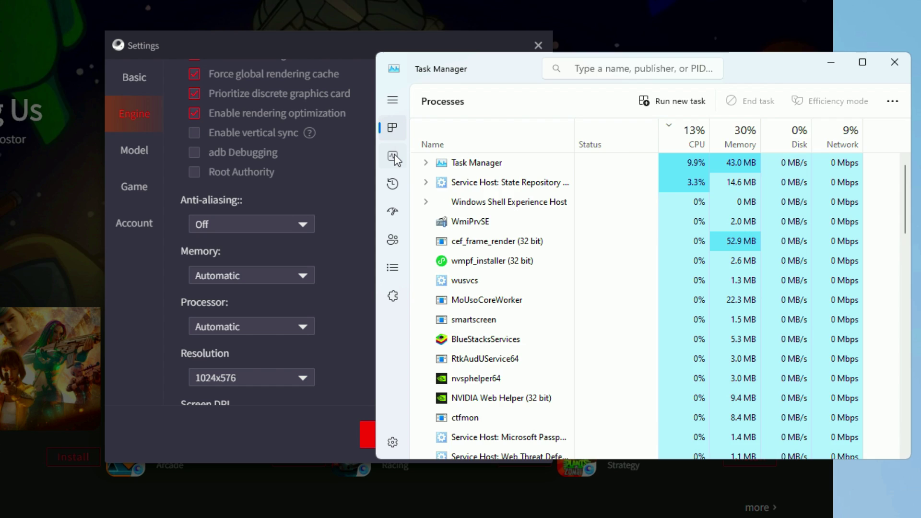
click(393, 156)
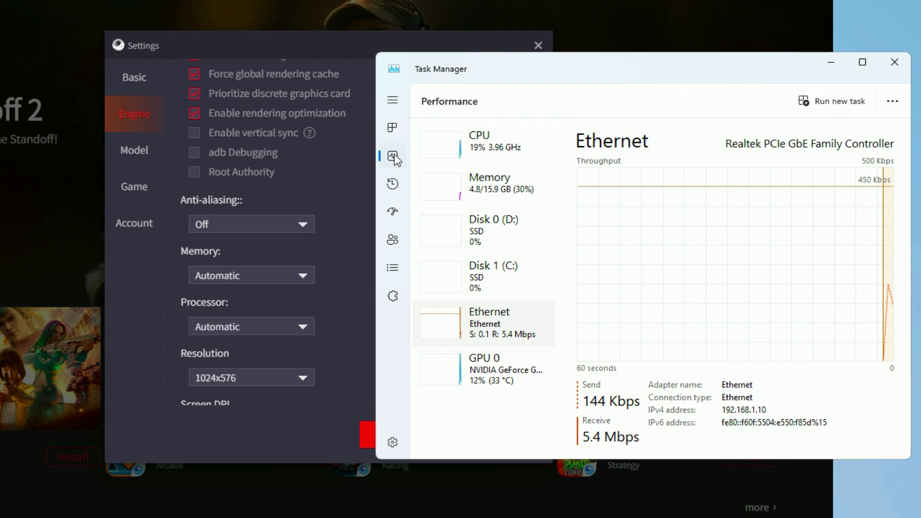
click(500, 185)
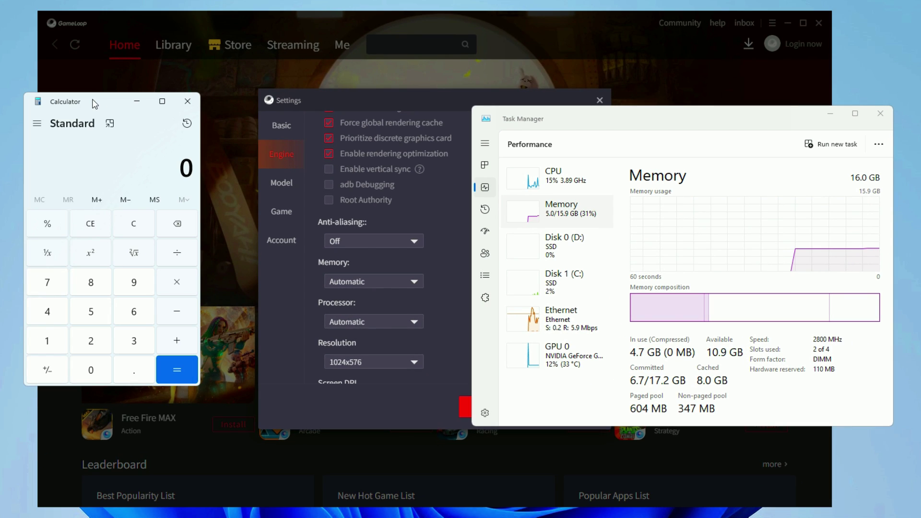
In Calculator, convert the RAM size to megabytes by multiplying 16 by 1024, and select the result
click(47, 342)
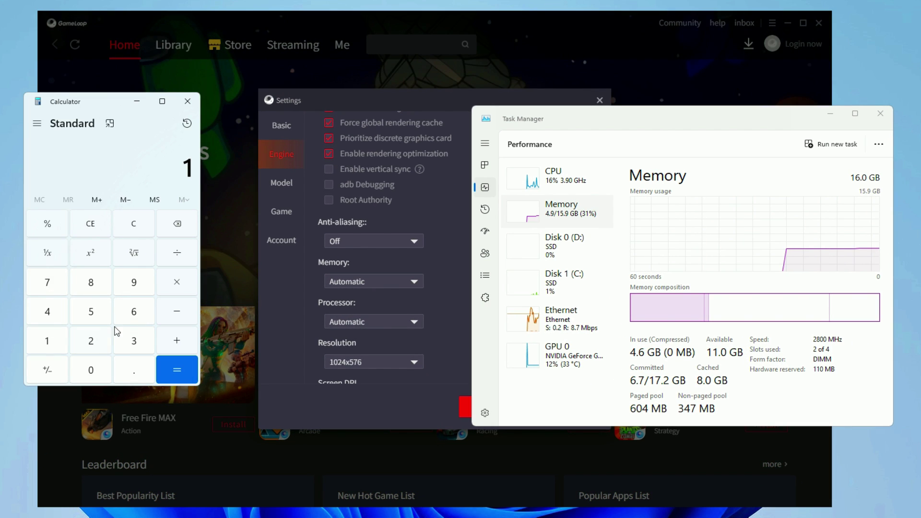
click(134, 313)
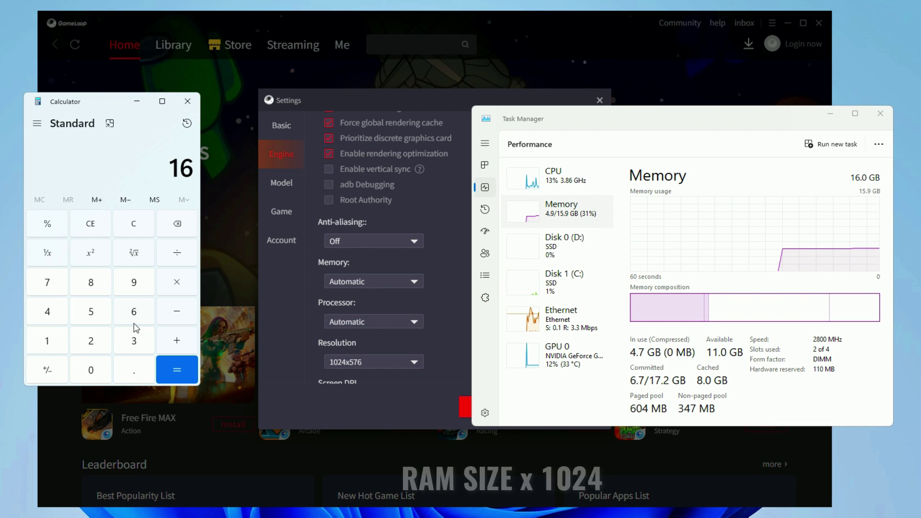
click(47, 339)
click(91, 370)
click(90, 341)
click(47, 312)
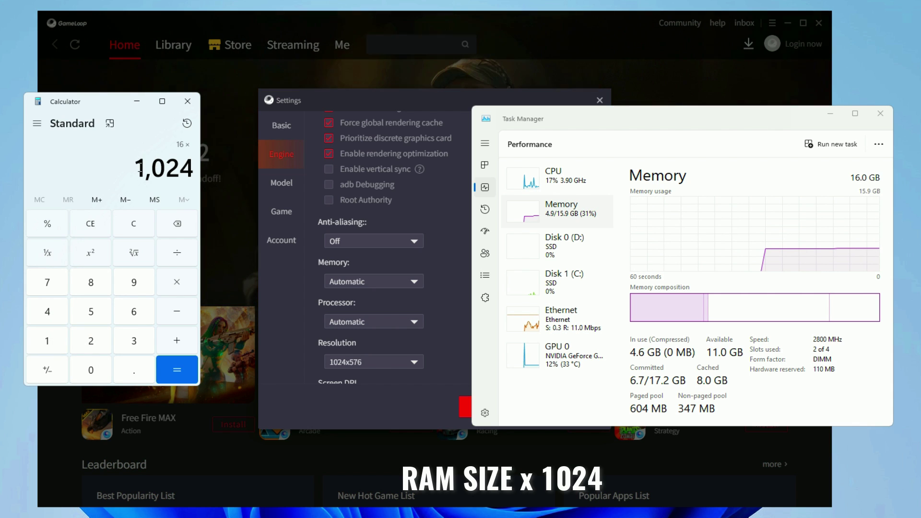
click(178, 365)
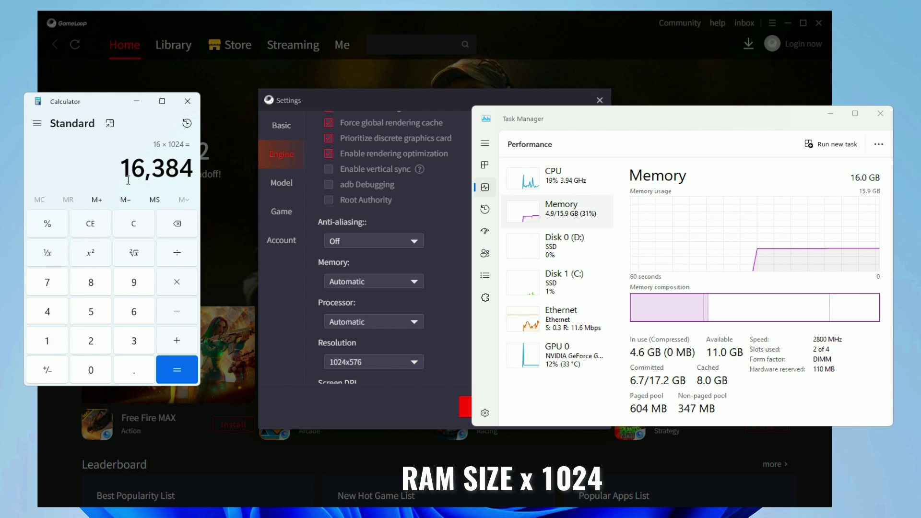
drag(121, 163, 194, 165)
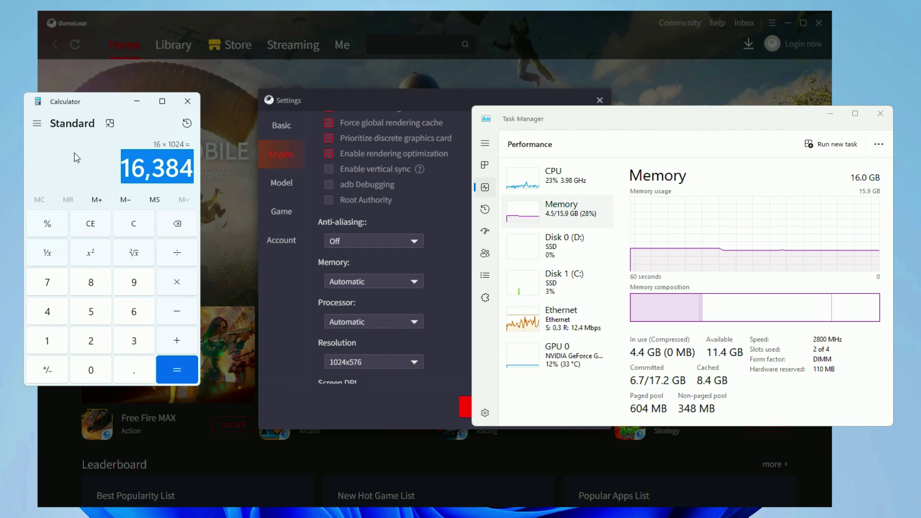
In Calculator, divide 16384 by 2 and select the result, and close both Calculator and Task Manager
drag(130, 165, 201, 166)
click(178, 254)
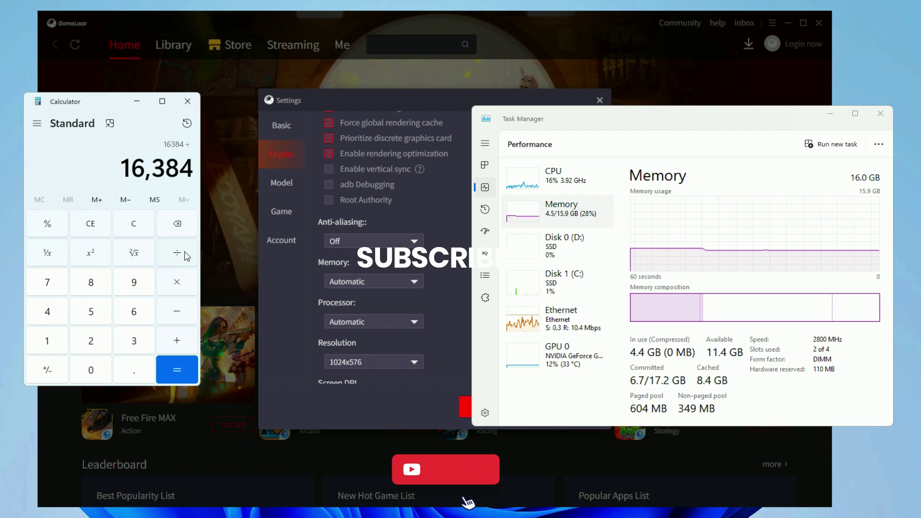
click(99, 346)
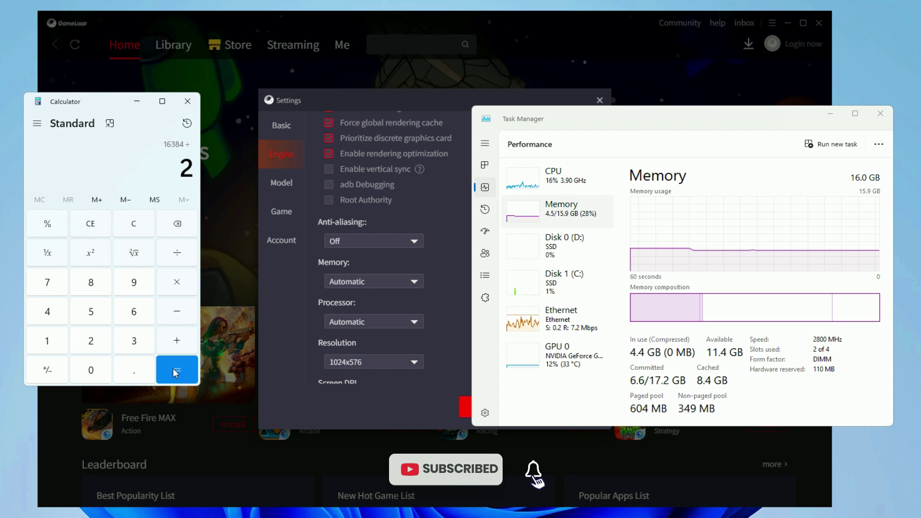
click(178, 369)
drag(136, 165, 195, 167)
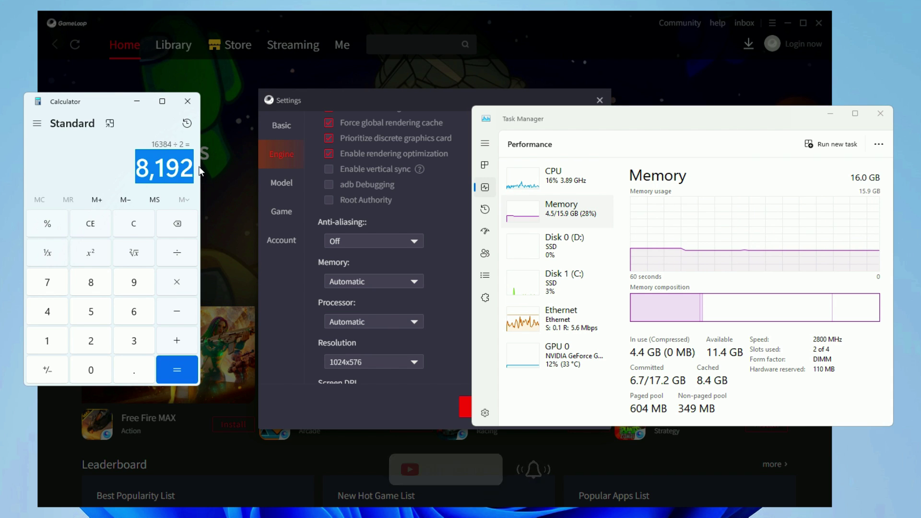
click(191, 101)
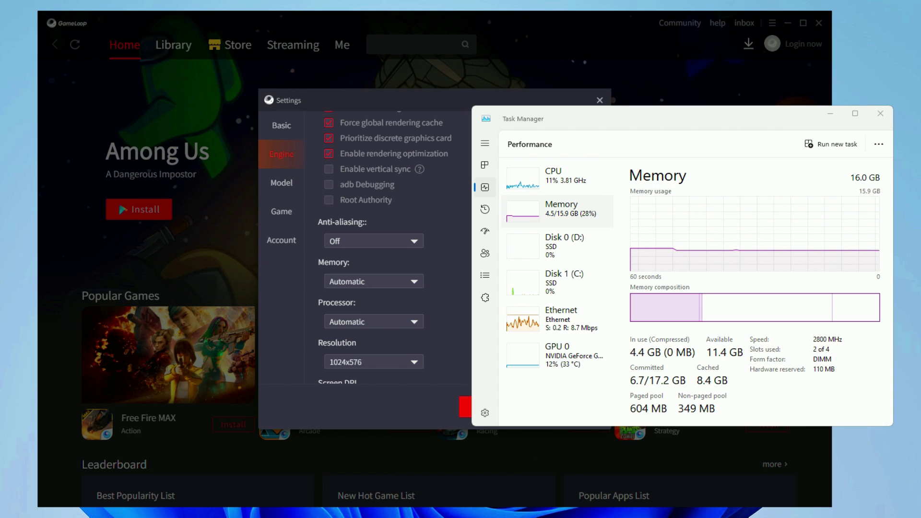
click(887, 114)
Set the engine's memory allocation to 8192M
click(373, 240)
key(Escape)
click(391, 281)
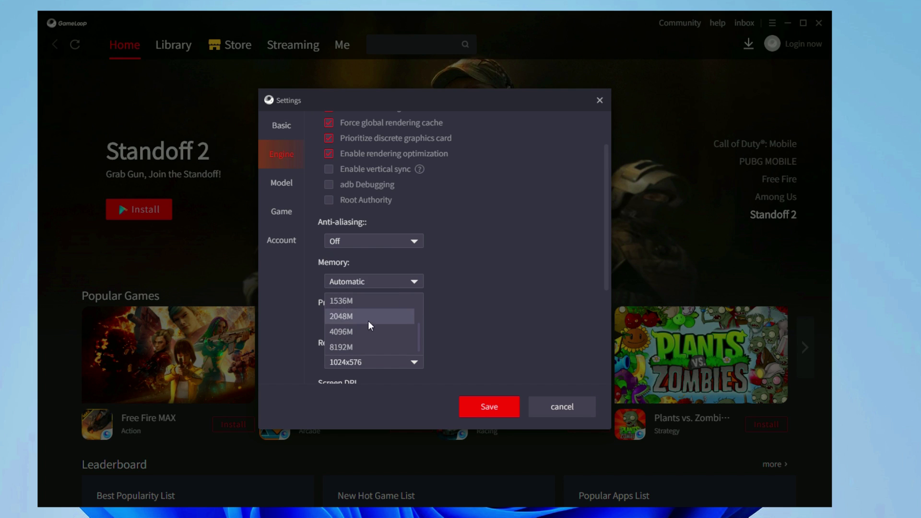
click(342, 346)
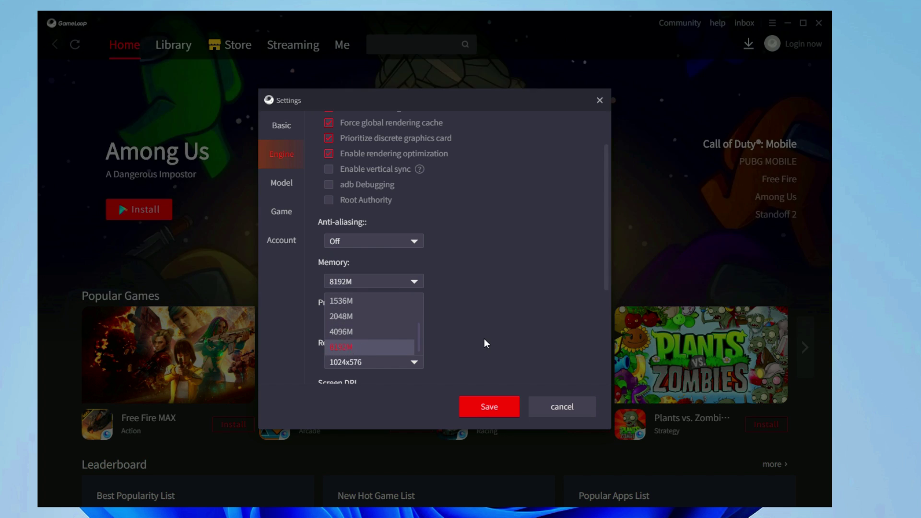
View the engine's processor choices, then open Task Manager, examine the CPU details for the number of cores, and close it
click(381, 321)
click(381, 322)
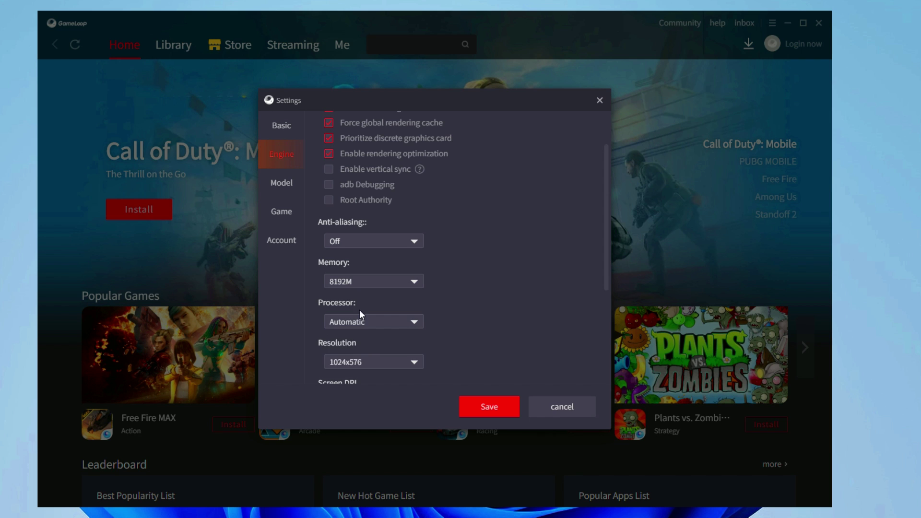
click(383, 320)
click(463, 346)
right_click(660, 503)
click(663, 460)
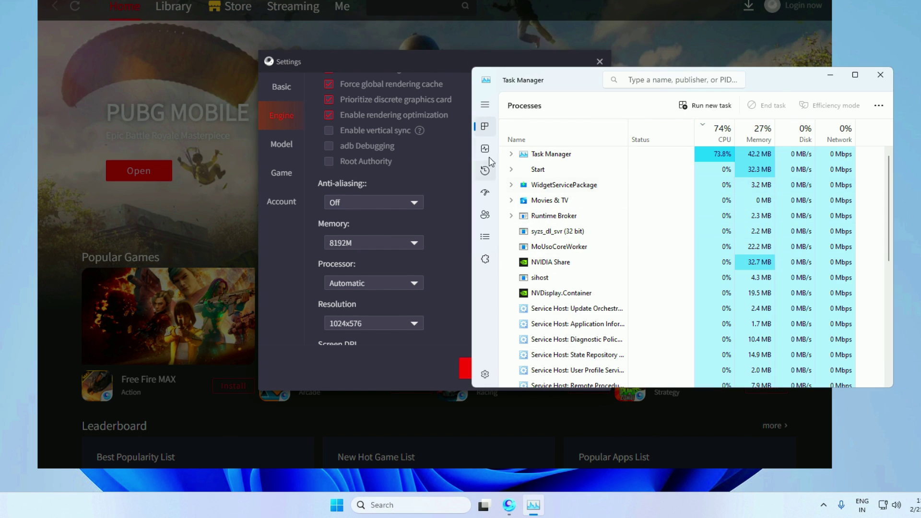
click(485, 150)
click(551, 136)
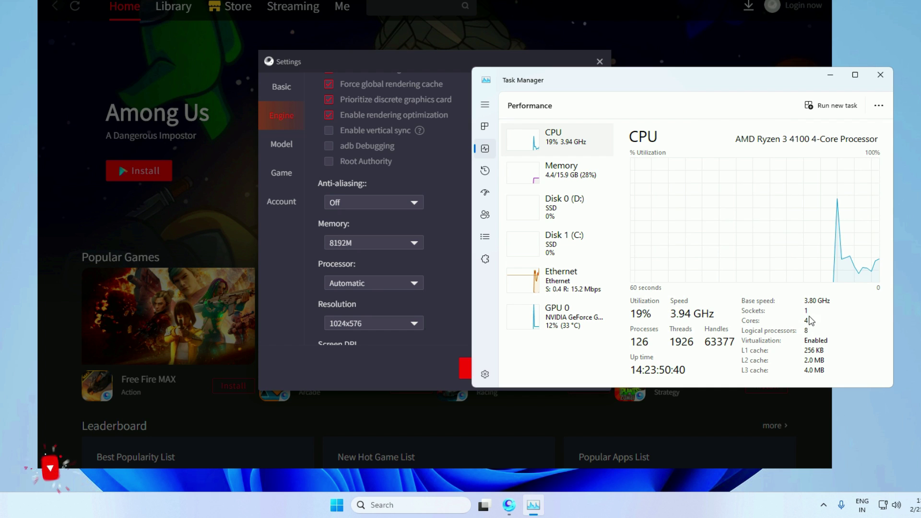
click(880, 74)
Set the engine's processor count to 4
click(390, 242)
click(532, 249)
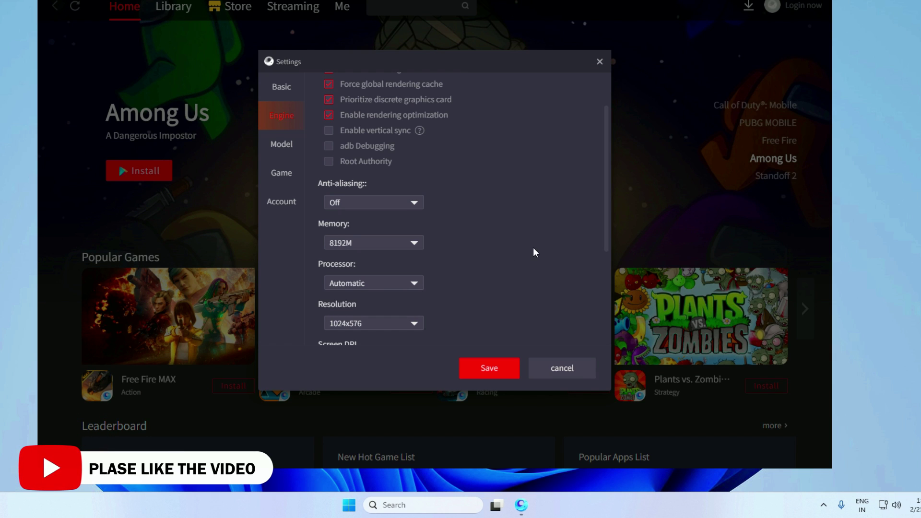
click(389, 282)
click(344, 349)
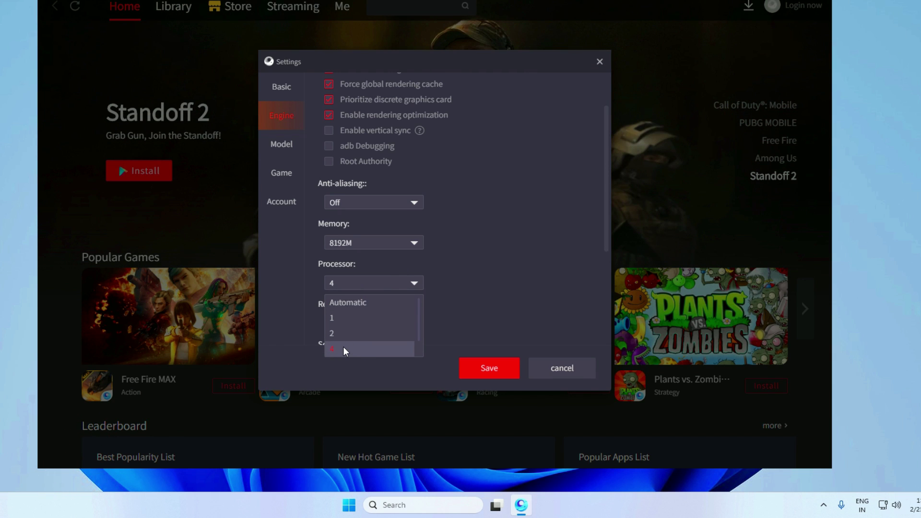
scroll(499, 248, down, 1)
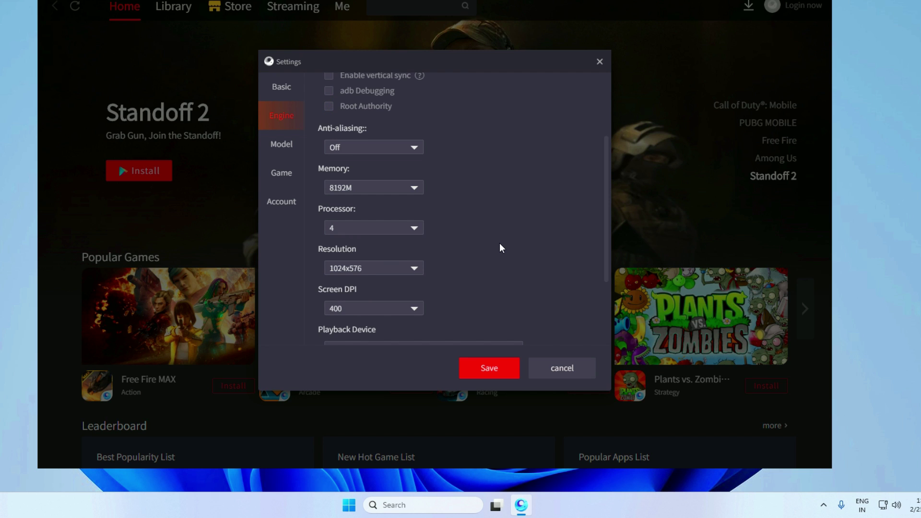
click(357, 229)
click(400, 283)
Set the engine's resolution to 1920x1080 and the screen DPI to 240
click(370, 269)
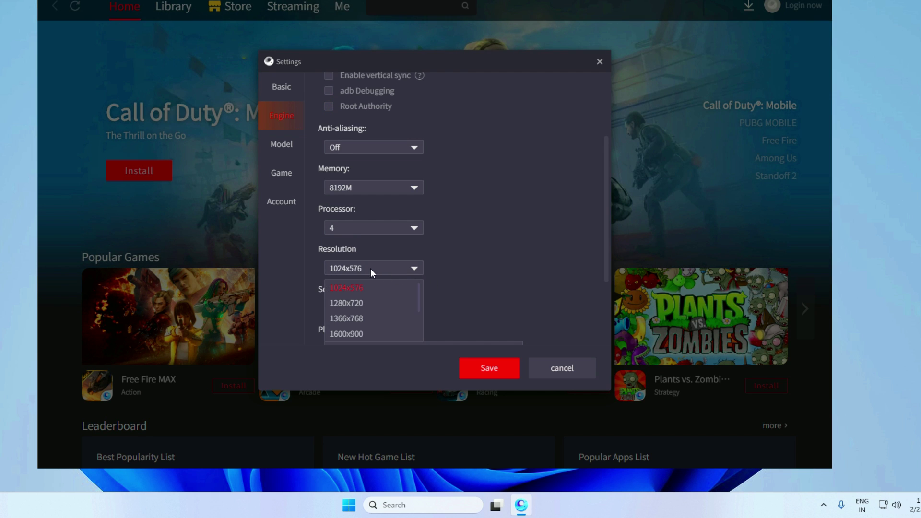
scroll(353, 317, down, 1)
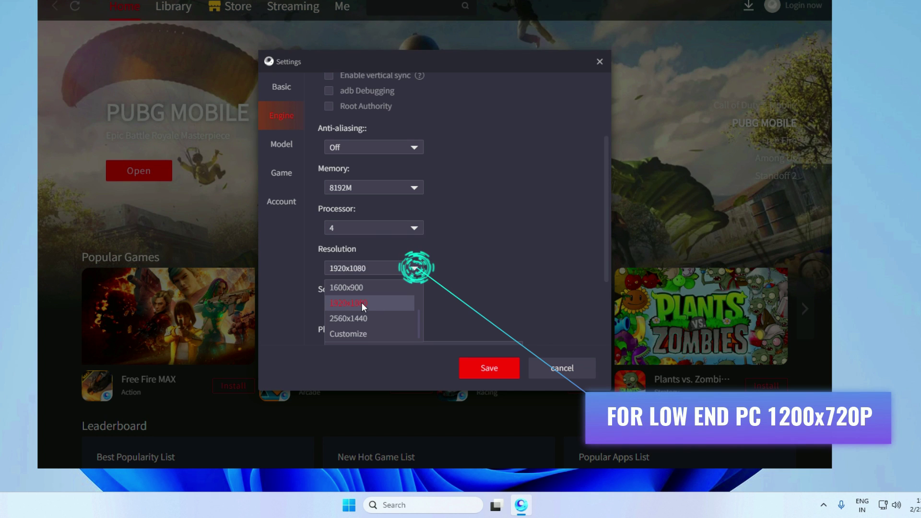
click(361, 302)
click(414, 310)
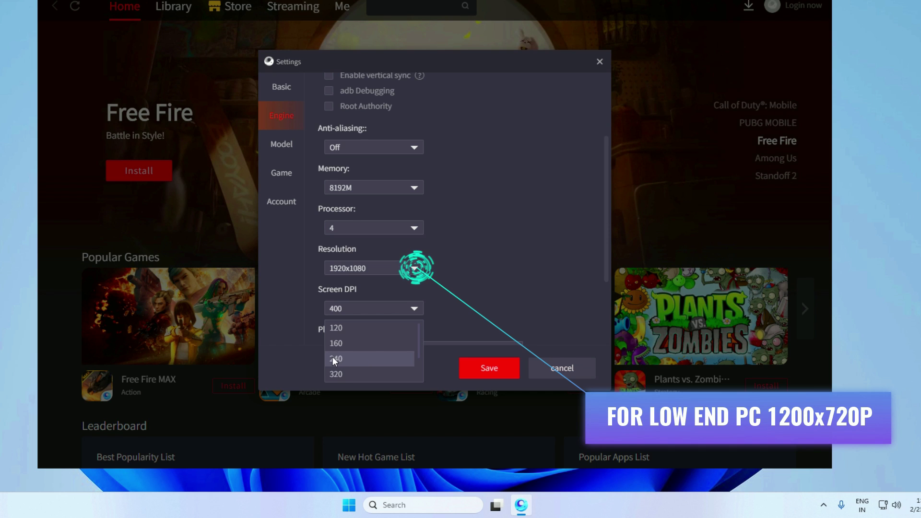
click(333, 358)
Review the engine's audio channel choices and the custom mobile phone model settings
scroll(514, 226, down, 3)
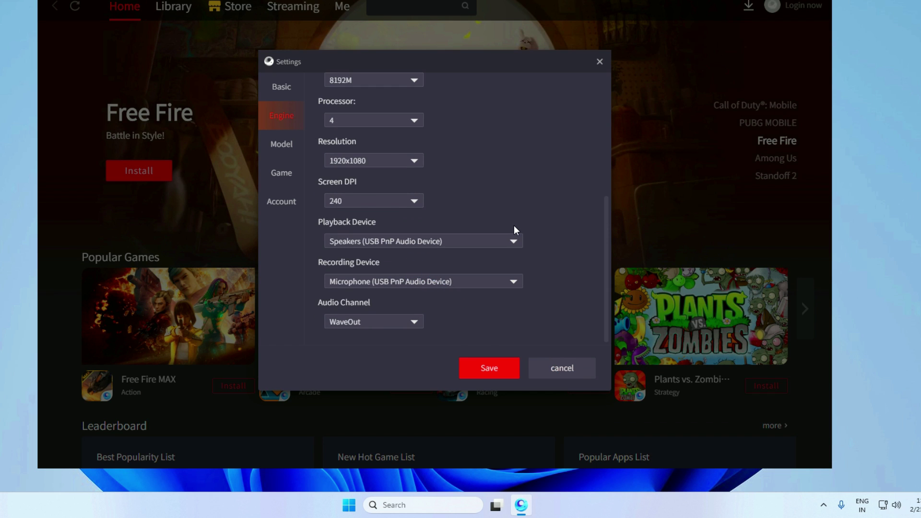
click(413, 321)
click(529, 309)
scroll(560, 189, up, 3)
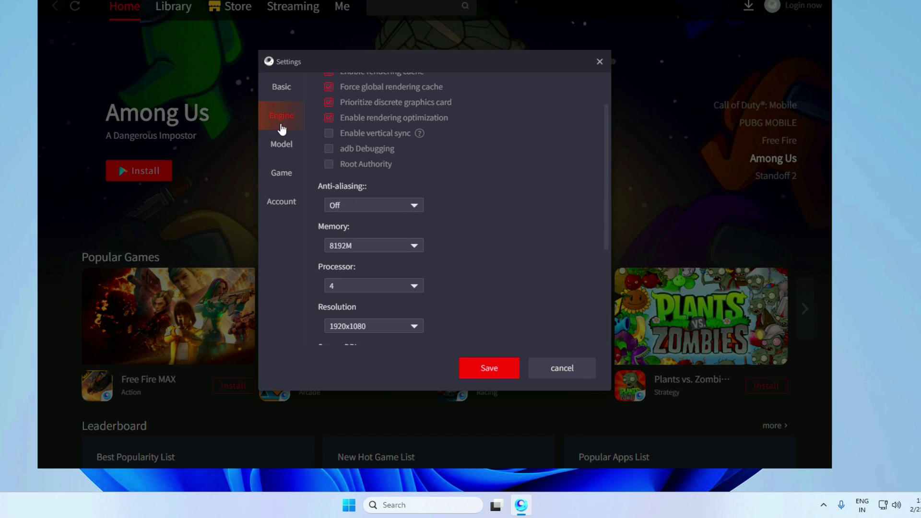
click(281, 145)
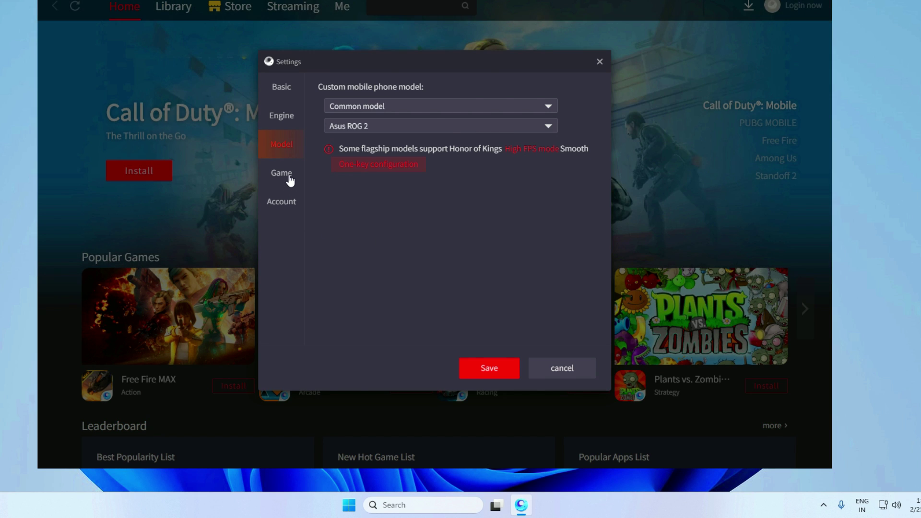
For PUBG MOBILE, choose HD 1080P game definition, Smooth graphics quality and 90 FPS, and save the settings
click(289, 178)
click(335, 158)
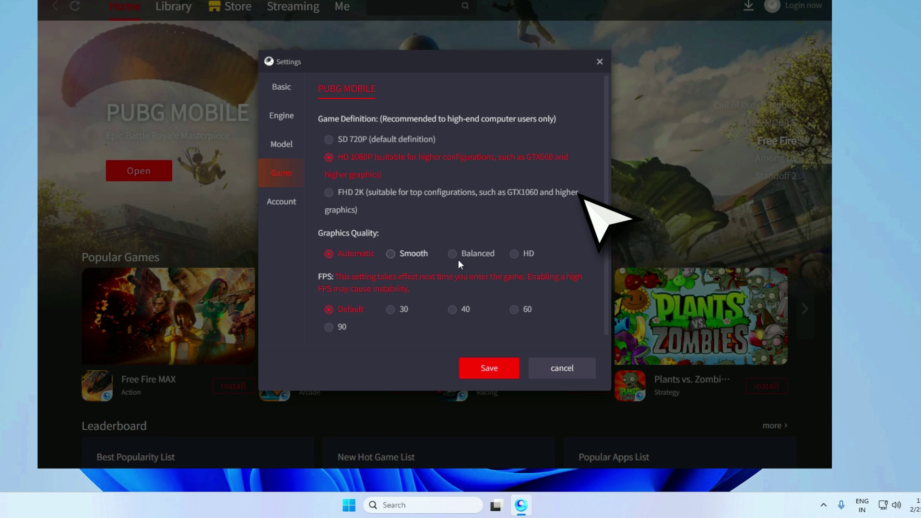
click(511, 253)
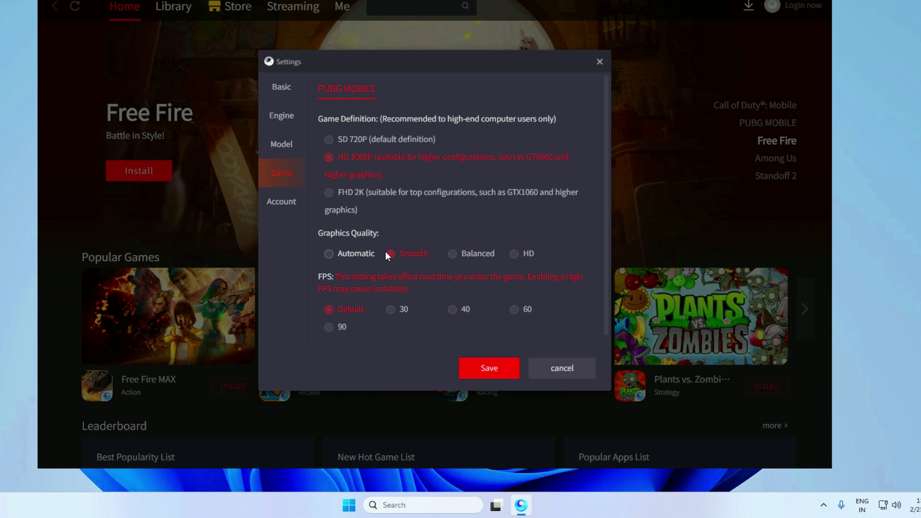
click(332, 331)
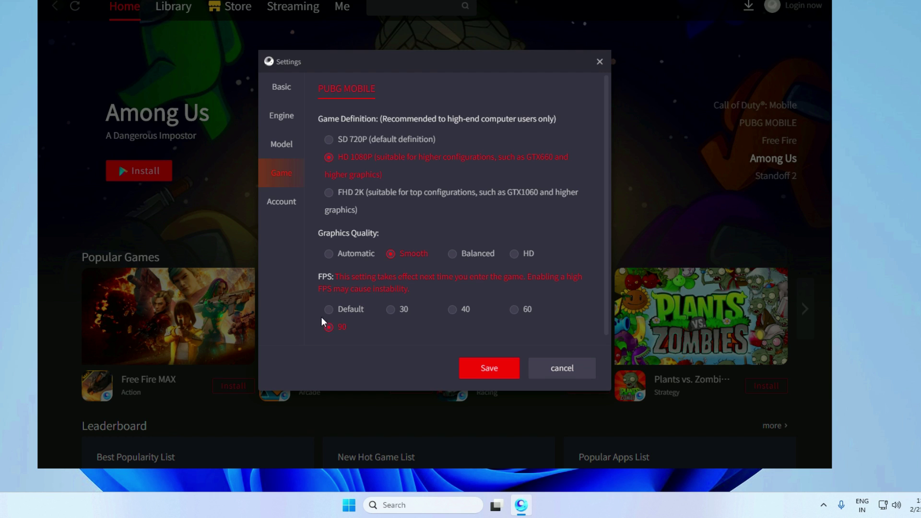
click(485, 368)
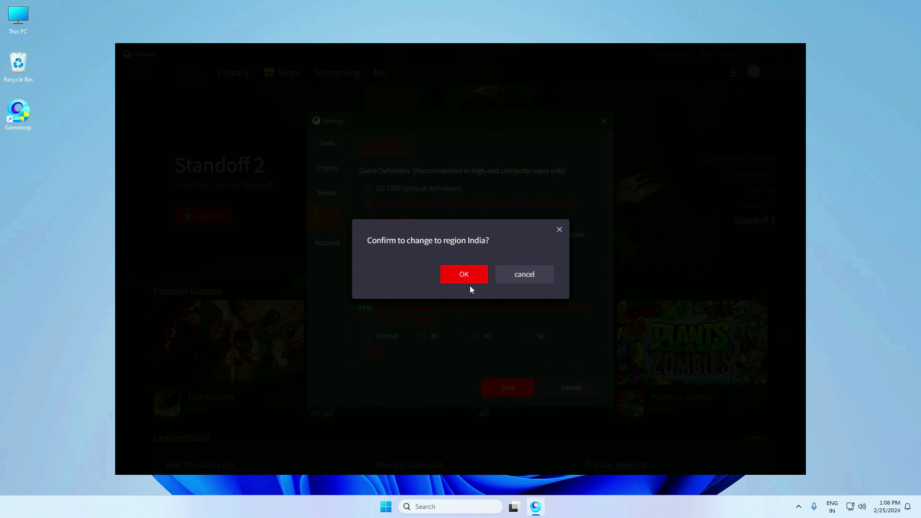
click(445, 245)
click(529, 278)
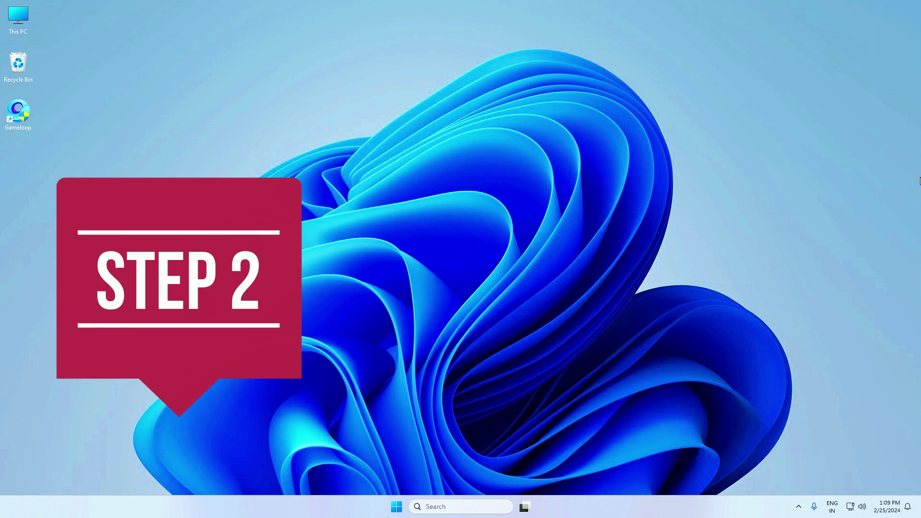
Search Windows for "edit g" and open the Edit group policy result
click(449, 507)
text(e)
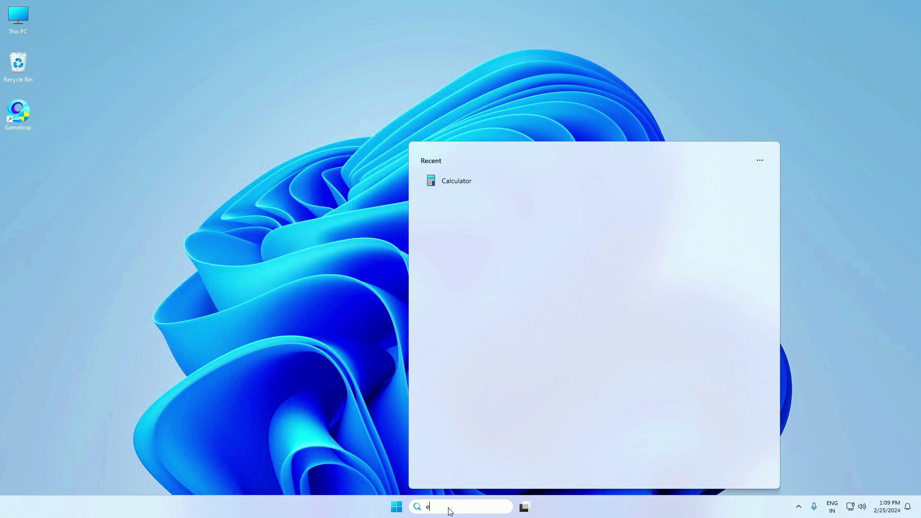
text(dit g)
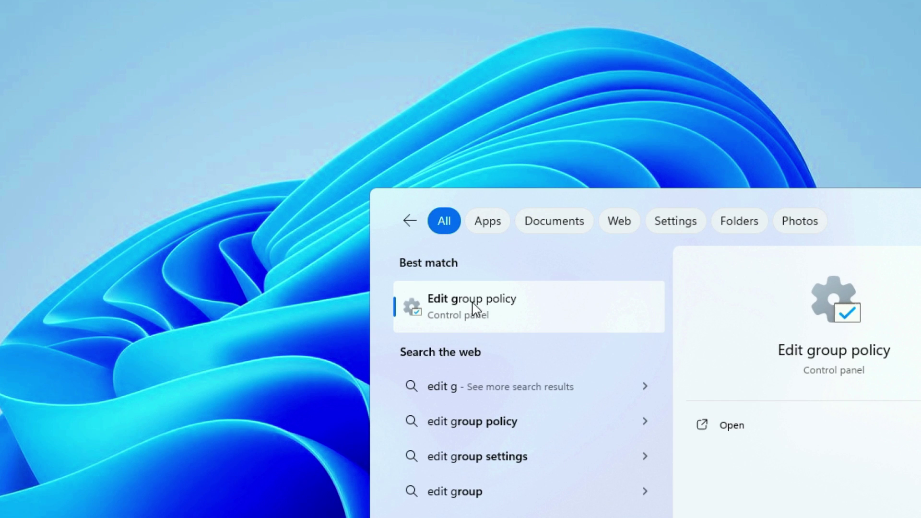
click(502, 300)
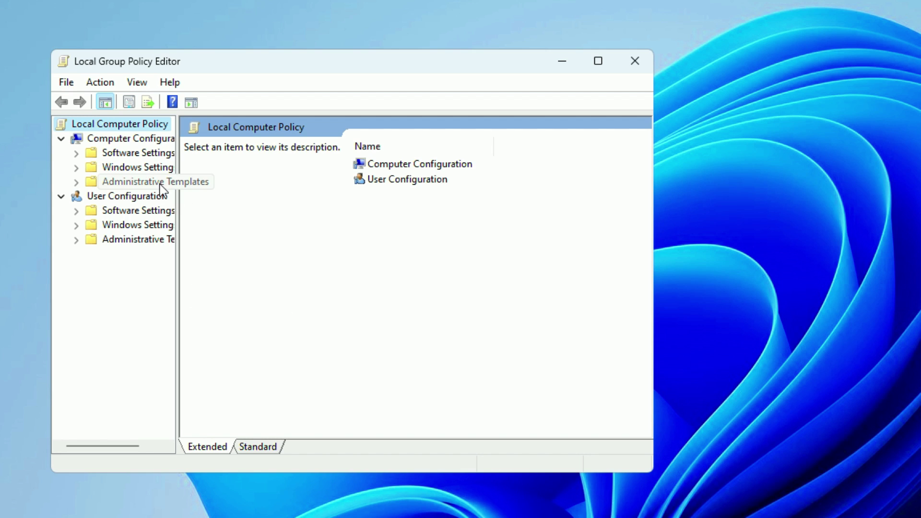
Under Computer Configuration's Administrative Templates, open the App Privacy policies within Windows Components
click(139, 182)
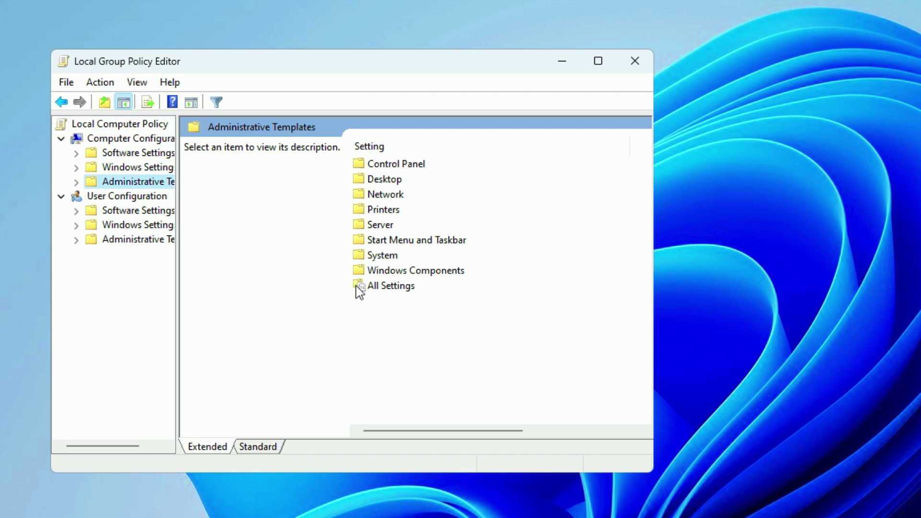
double_click(360, 275)
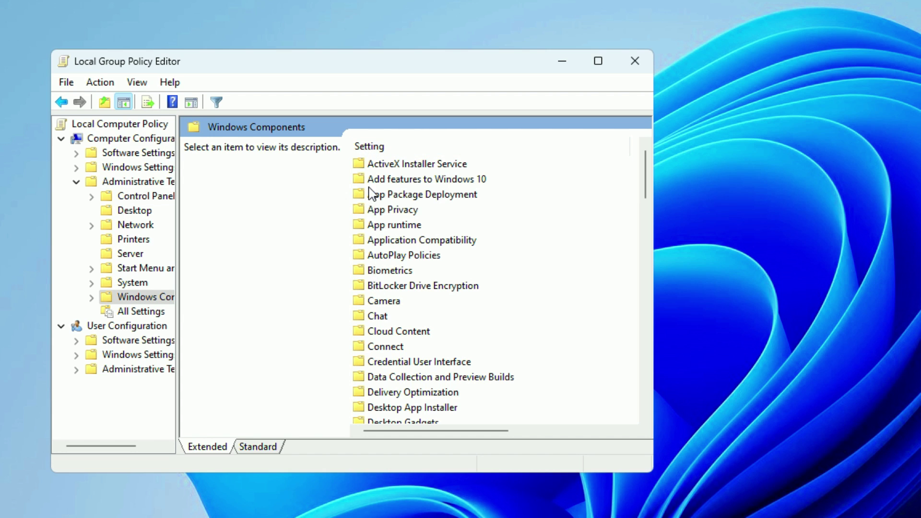
double_click(385, 211)
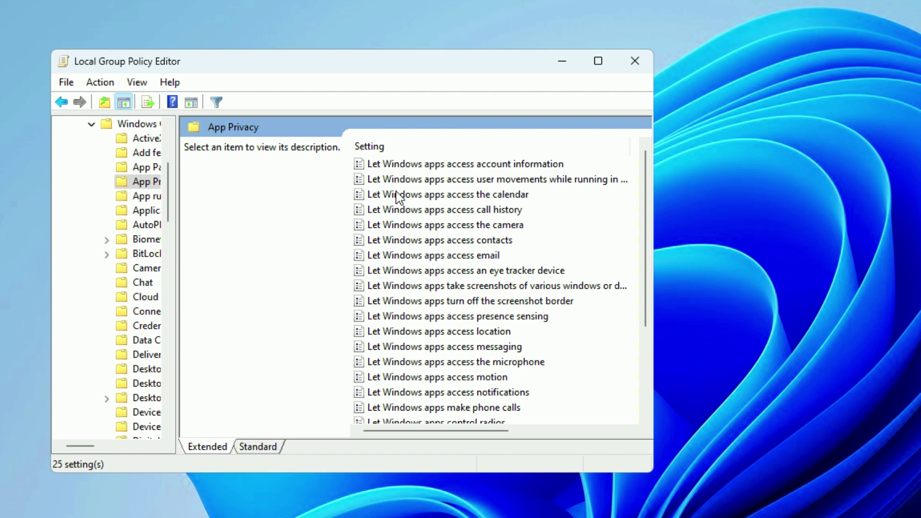
Enable the policy "Let Windows apps run in the background" with the default for all apps set to Force Deny, and apply it
scroll(418, 280, down, 2)
scroll(418, 281, down, 1)
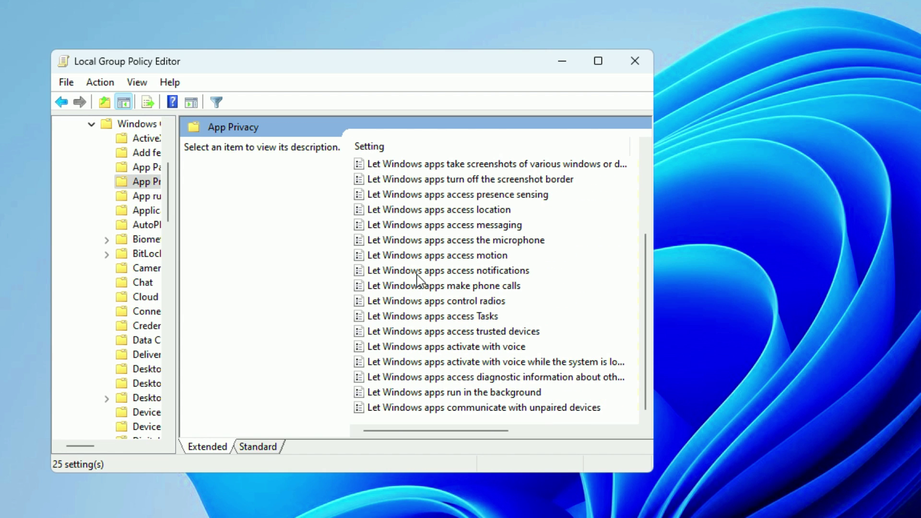
click(420, 392)
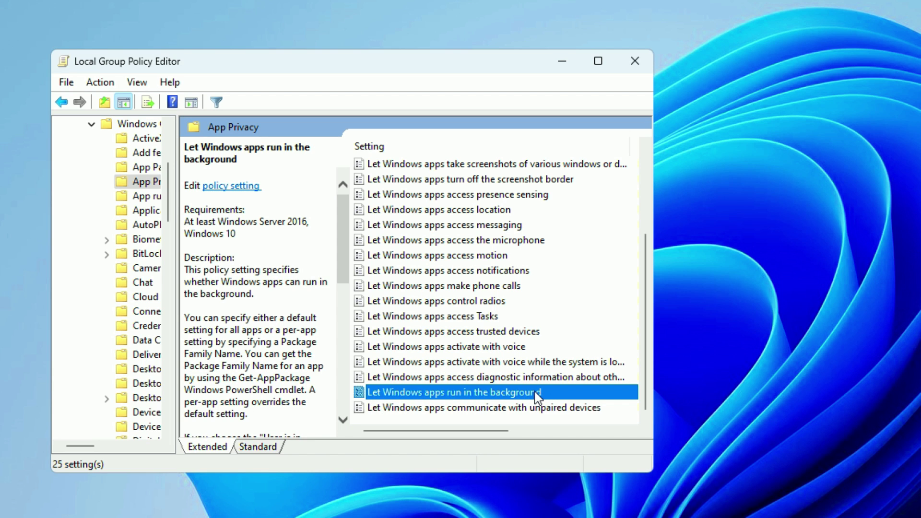
double_click(537, 393)
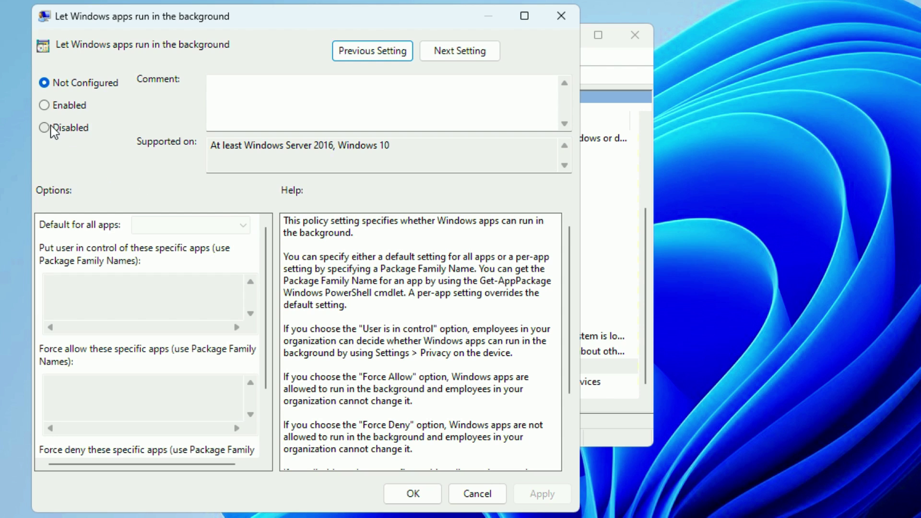
click(48, 133)
click(178, 225)
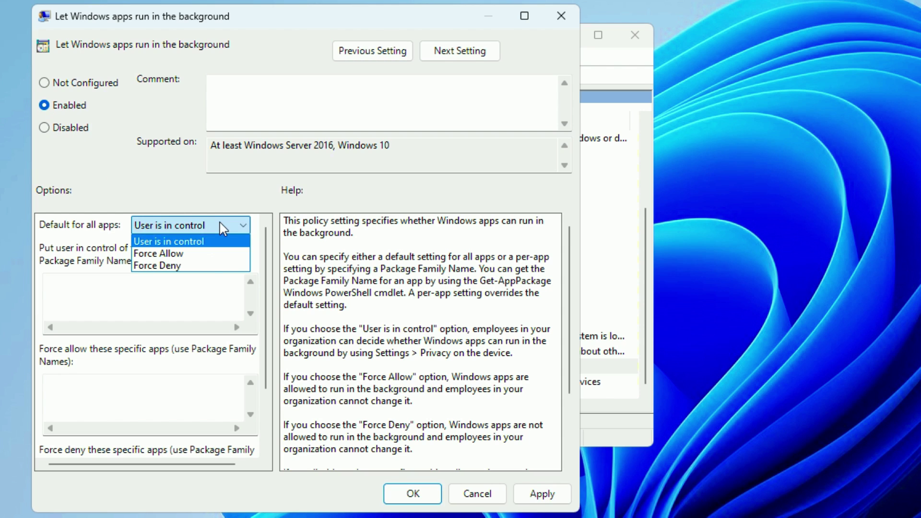
click(169, 267)
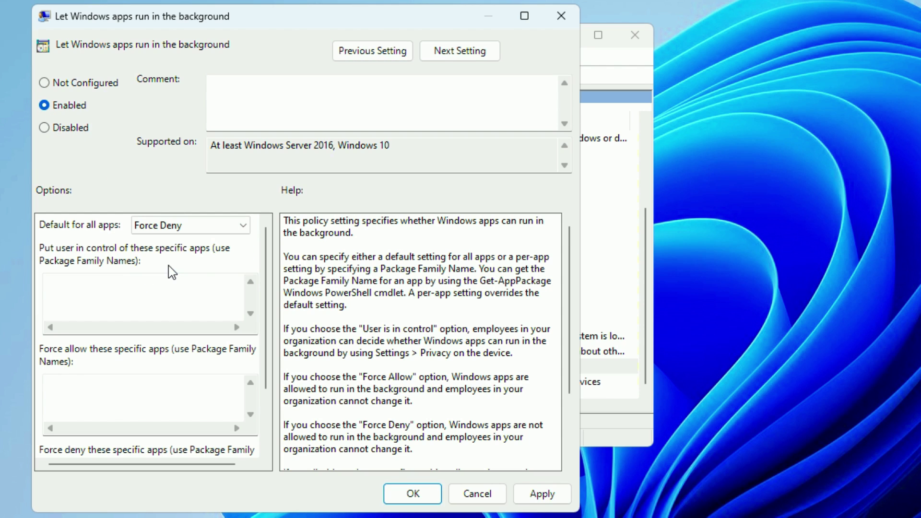
click(563, 500)
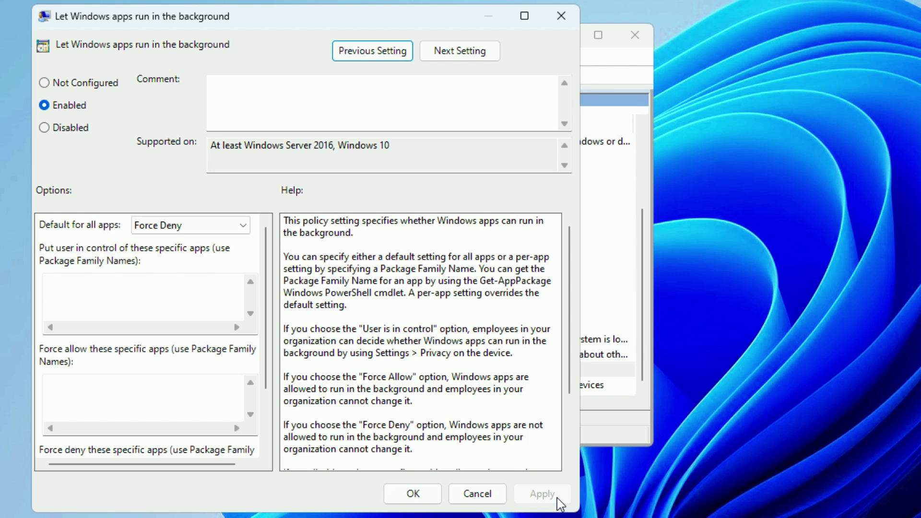
Confirm the background apps policy and close the group policy editor
click(413, 494)
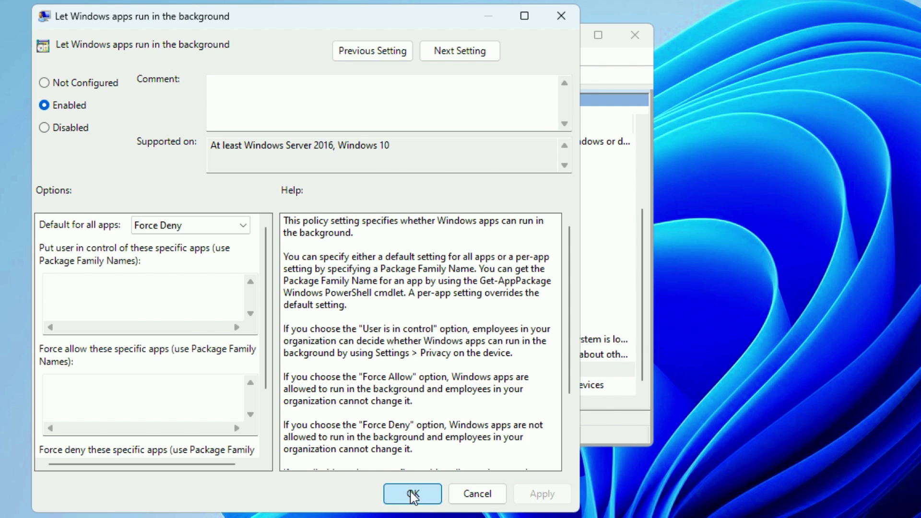
click(634, 35)
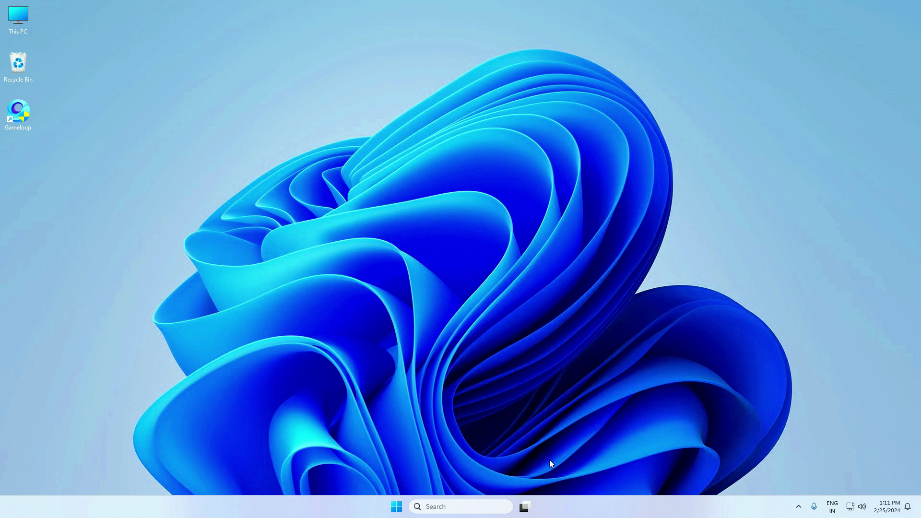
Find and open System Configuration through Windows search, and bring up its advanced boot options
click(433, 507)
text(ms)
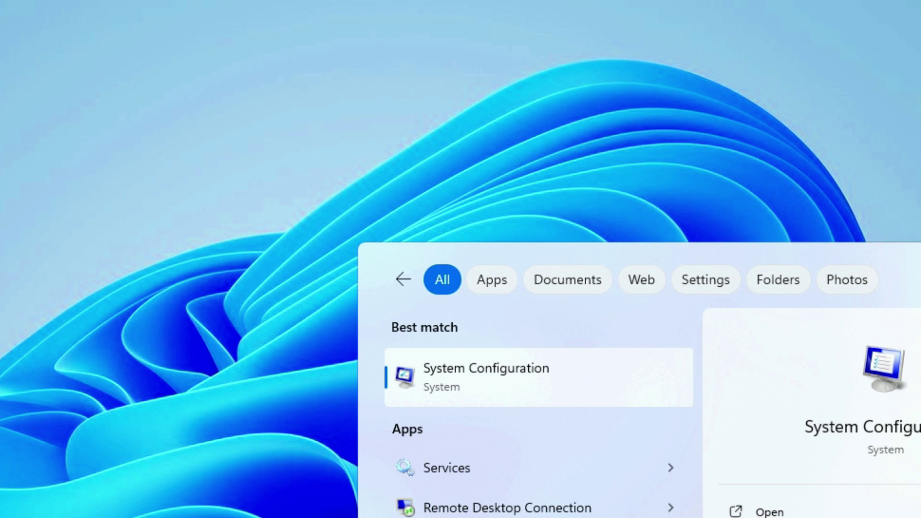
click(506, 366)
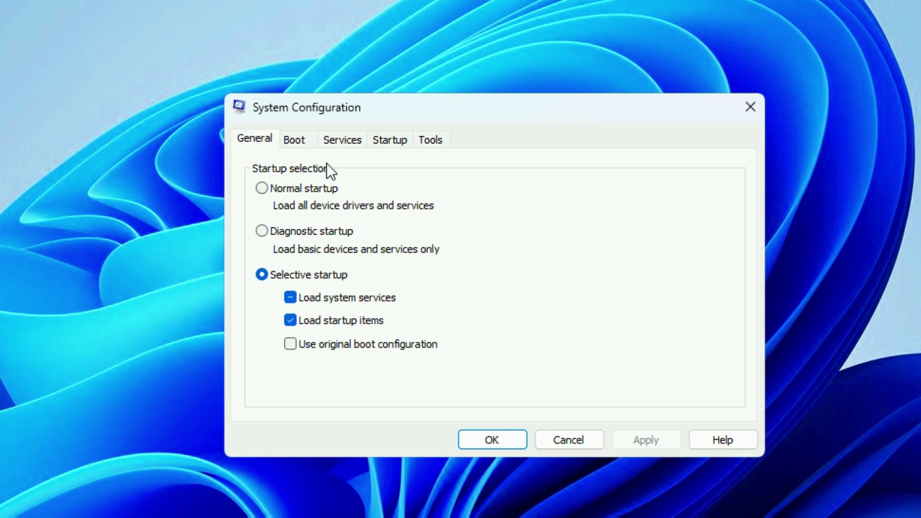
click(295, 140)
click(282, 267)
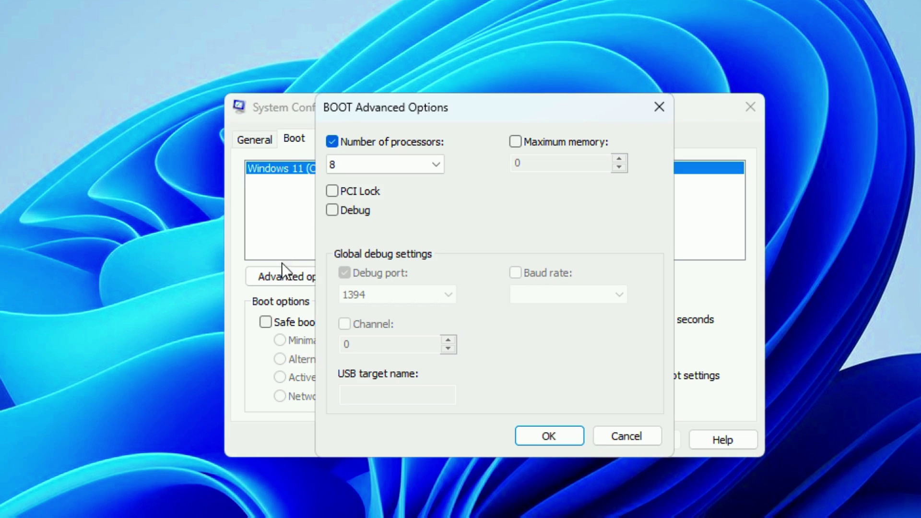
Set the number of boot processors to 8, confirm the System Configuration changes and exit without restarting
click(332, 141)
click(332, 141)
click(345, 164)
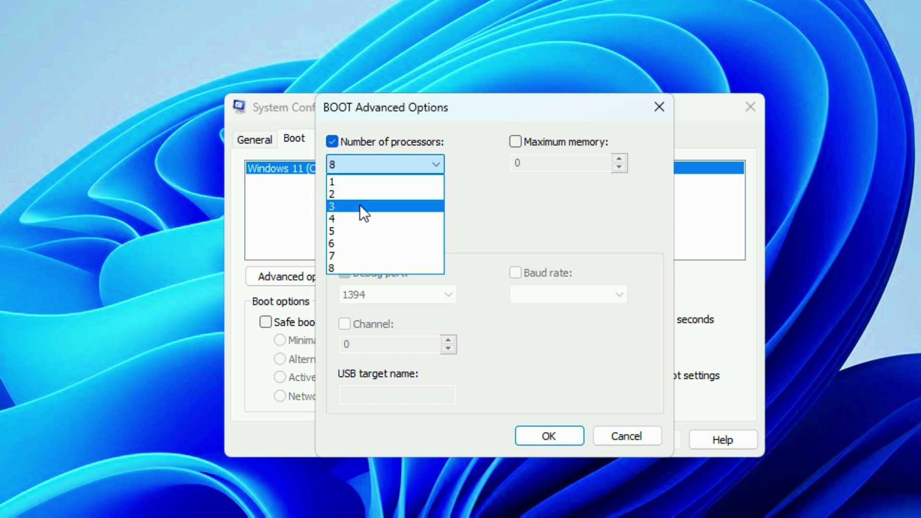
click(348, 266)
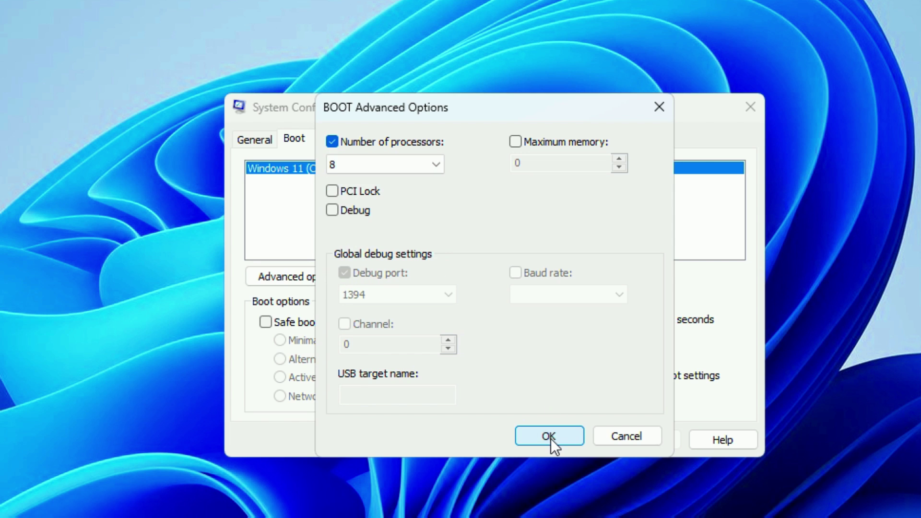
click(551, 439)
click(480, 441)
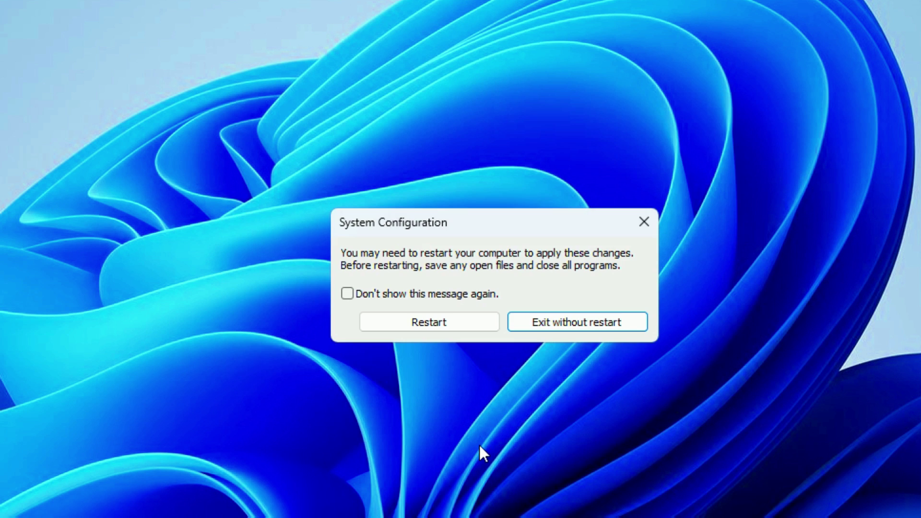
click(561, 327)
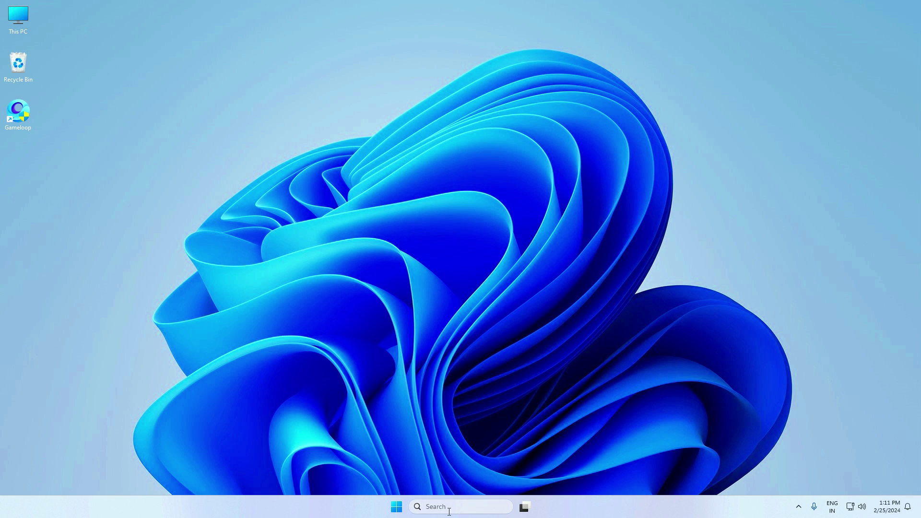
Search Windows for "gra", open Graphics settings, and review the default graphics settings before returning to the Graphics page
click(448, 511)
text(gra)
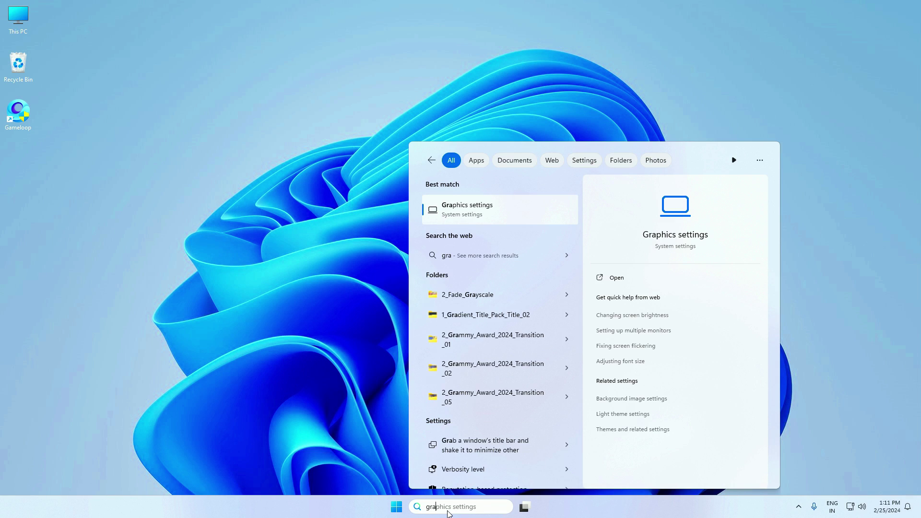
click(468, 213)
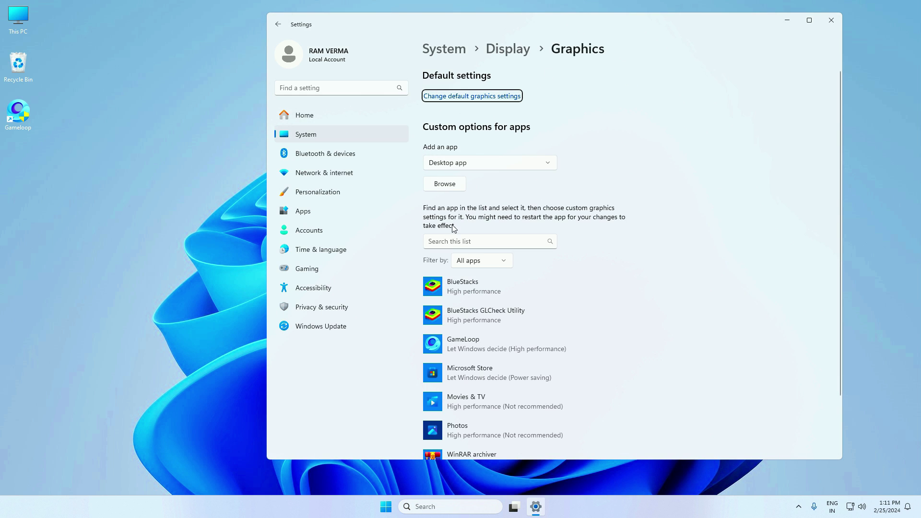
click(477, 96)
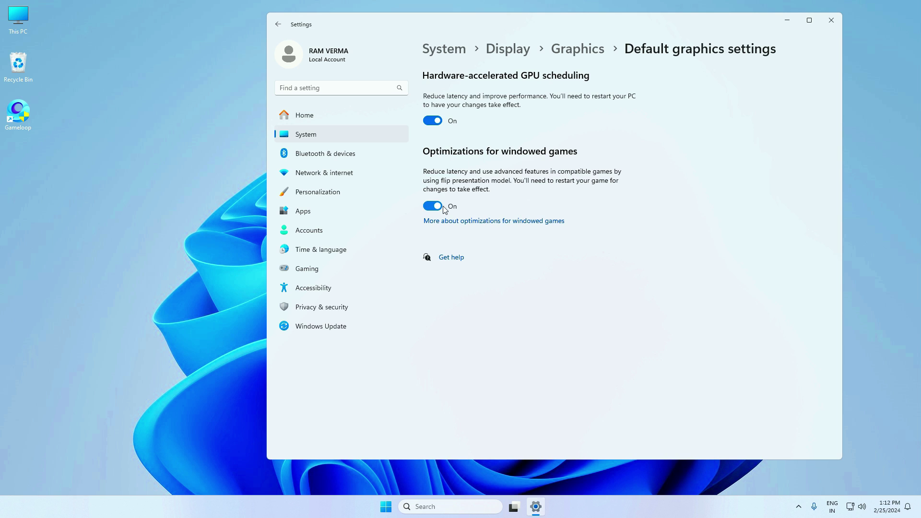
key(alt+Left)
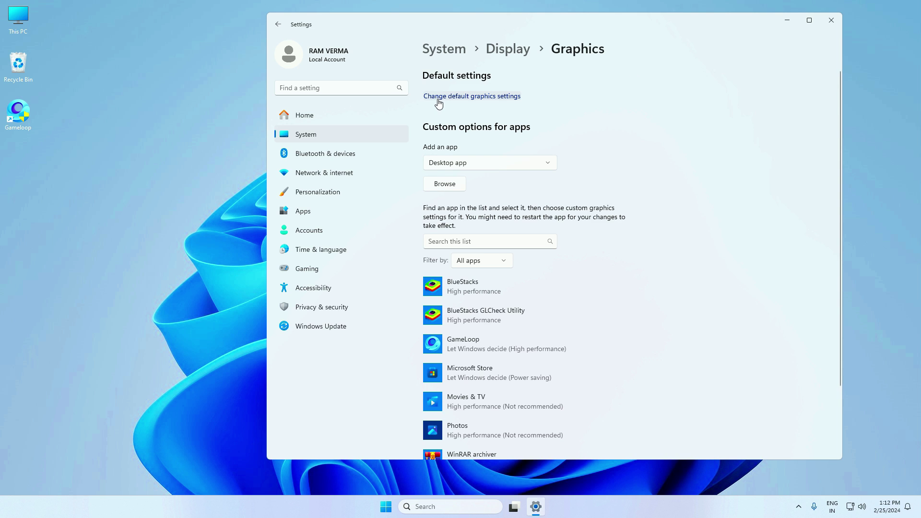
Browse for a desktop app to add, and go to the file location of the Desktop's Gameloop shortcut
click(445, 184)
scroll(290, 96, up, 3)
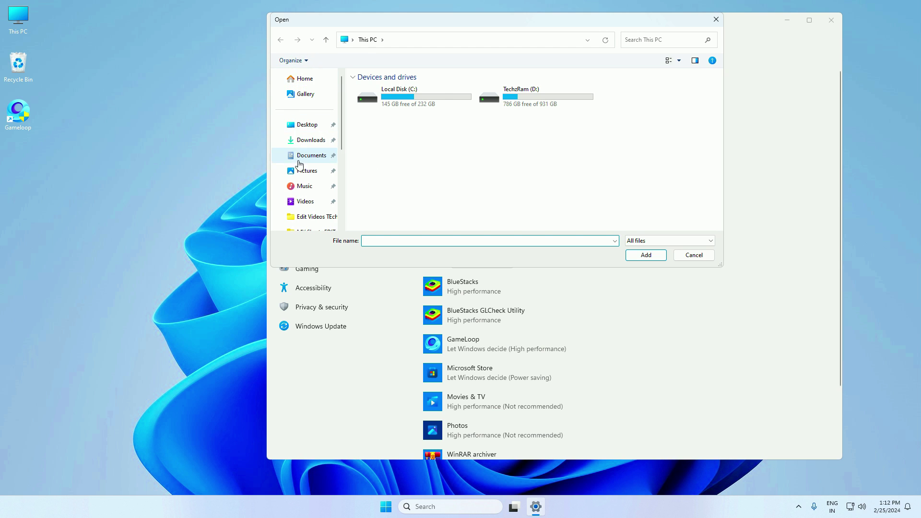
click(297, 124)
click(380, 96)
right_click(379, 96)
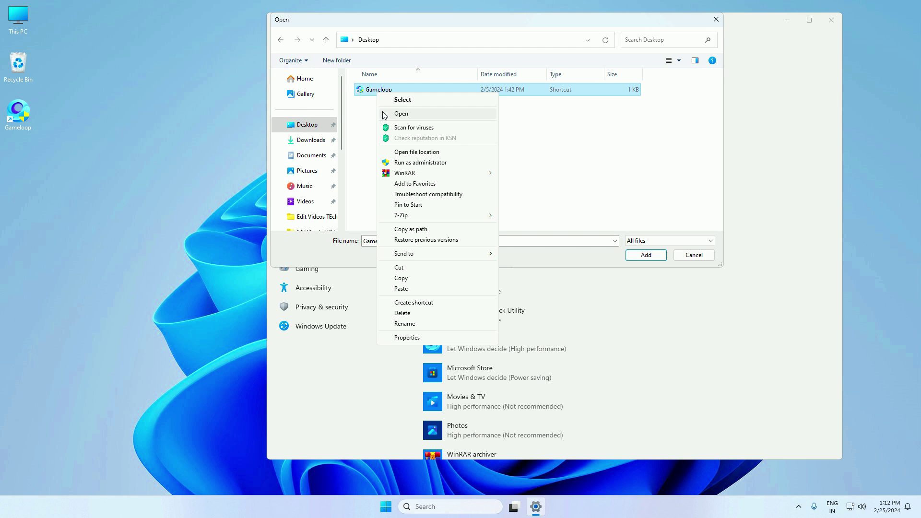
click(420, 152)
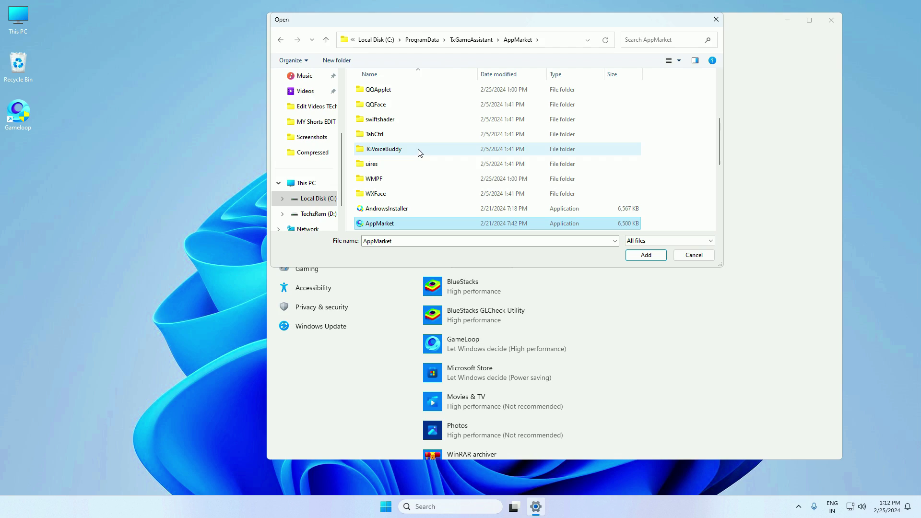
Go to the ui folder within TxGameAssistant and add AndroidEmulator to the custom graphics apps
scroll(413, 134, down, 4)
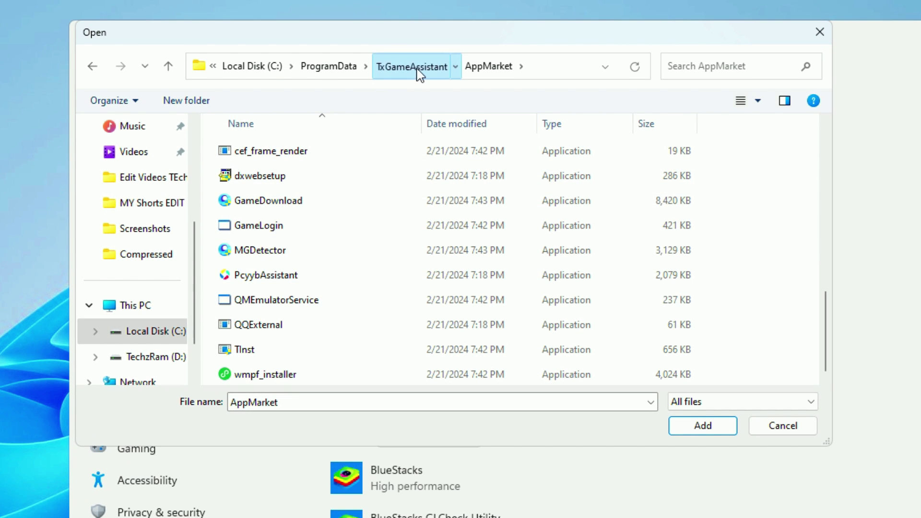
click(415, 68)
double_click(250, 208)
scroll(239, 269, down, 5)
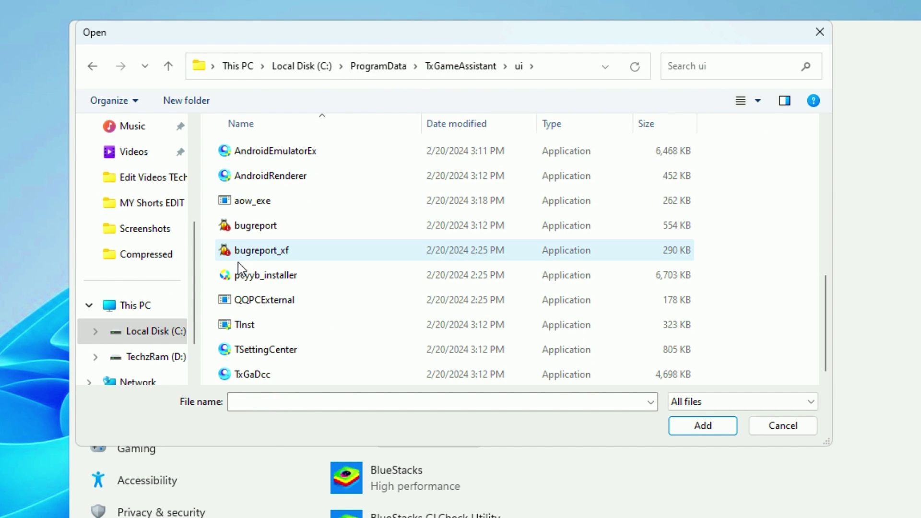
scroll(321, 279, up, 2)
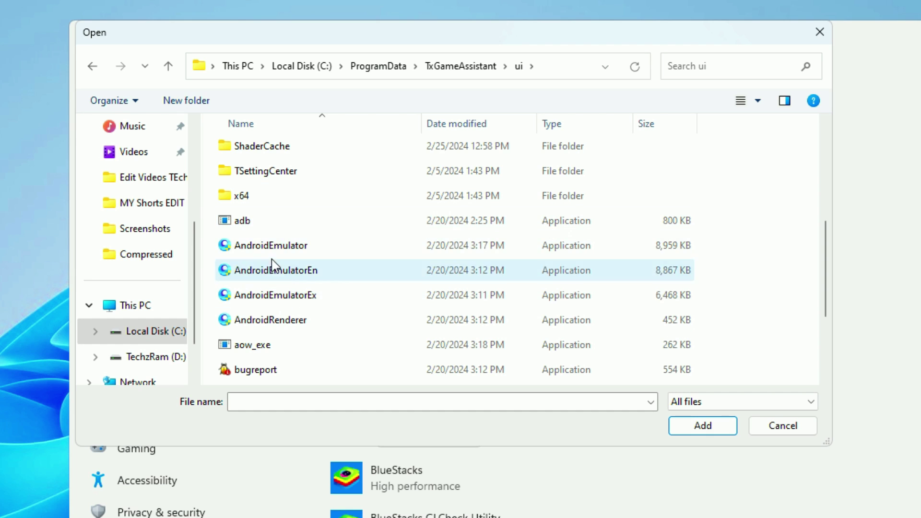
click(266, 247)
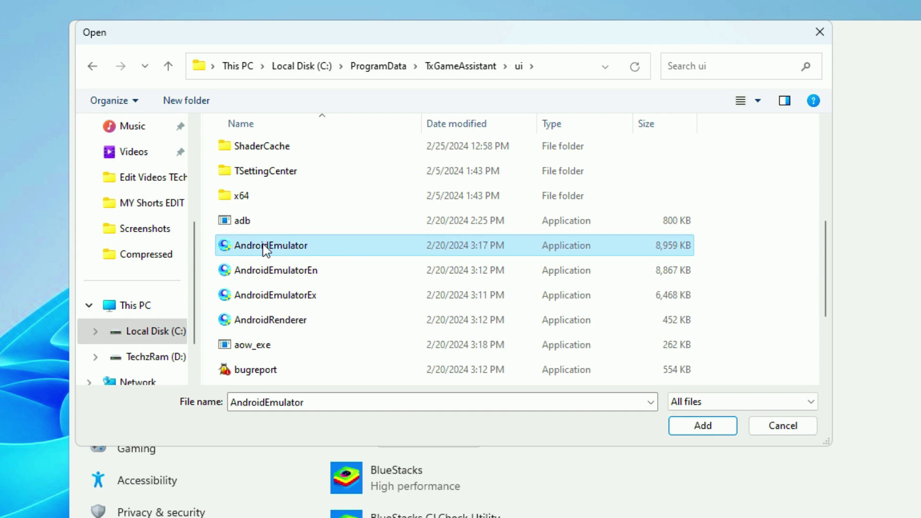
double_click(261, 247)
Add AndroidEmulatorEn, AndroidEmulatorEx and AndroidRenderer from the ui folder to the custom graphics apps
click(440, 187)
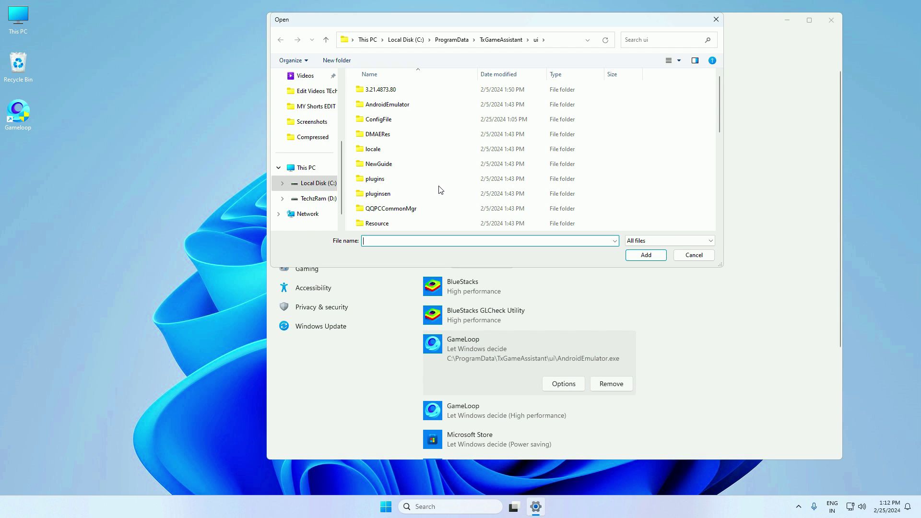
scroll(440, 190, down, 4)
double_click(410, 138)
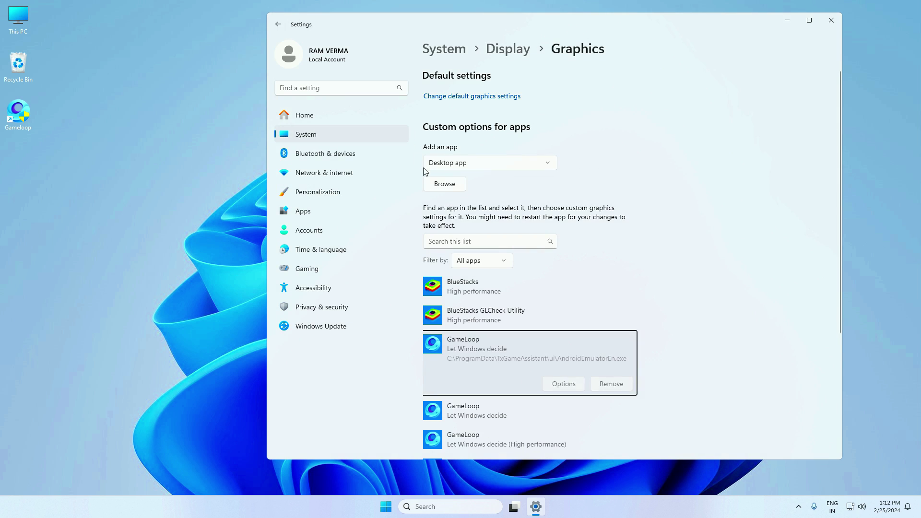
click(445, 185)
scroll(431, 167, down, 5)
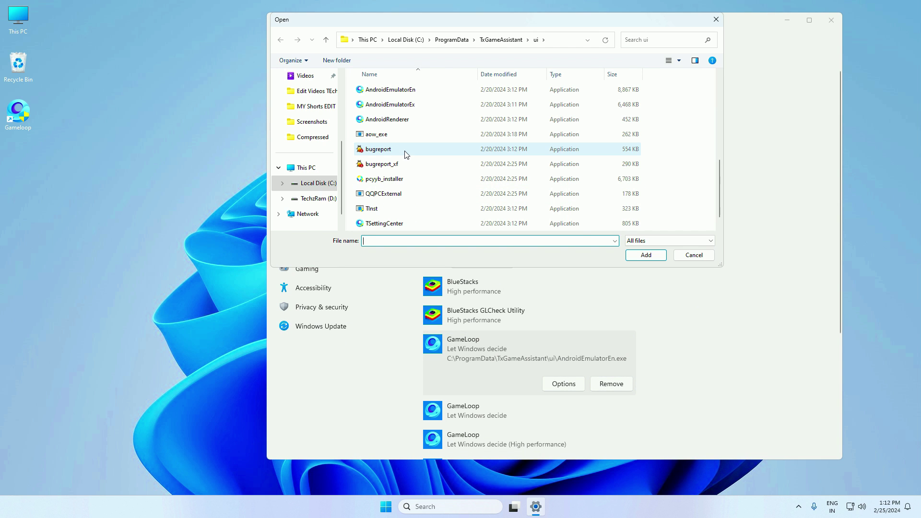
double_click(390, 106)
click(445, 185)
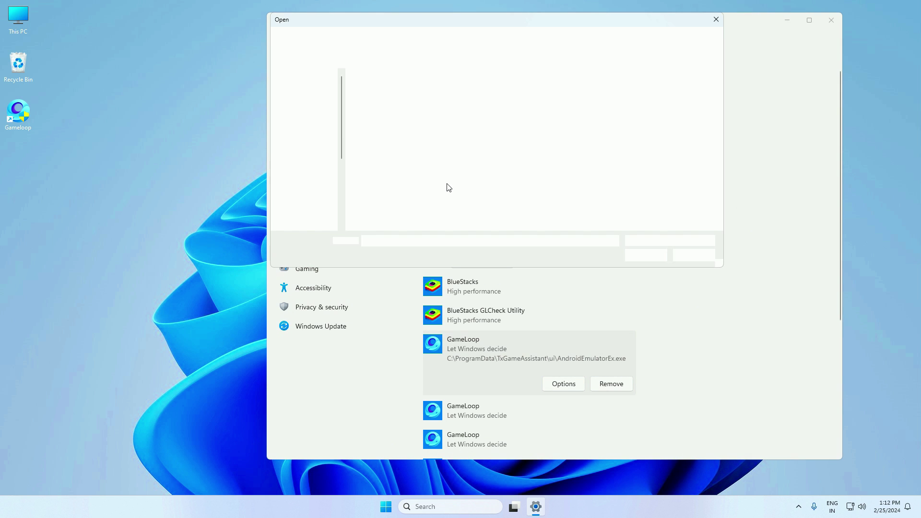
scroll(446, 187, down, 5)
double_click(407, 105)
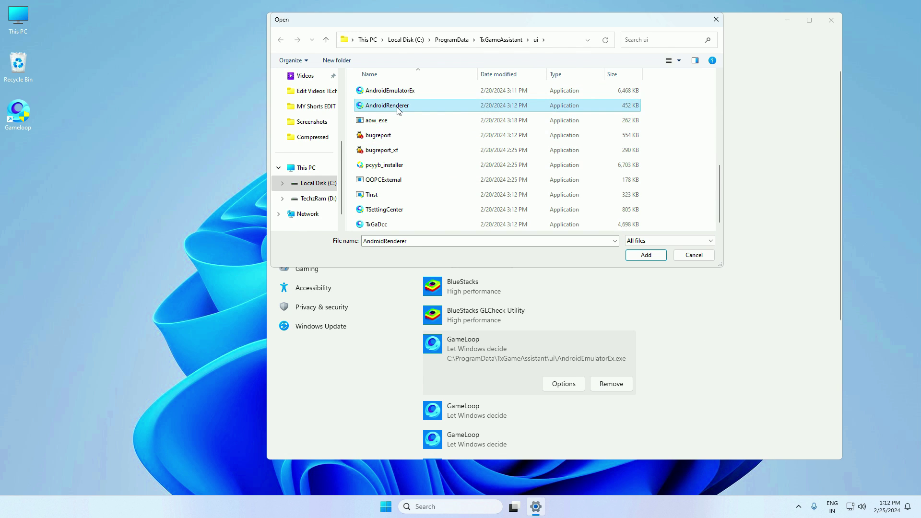
Set the graphics preference of the GameLoop entries AndroidEmulatorEx.exe and AndroidEmulatorEn.exe to High performance and save each
click(504, 144)
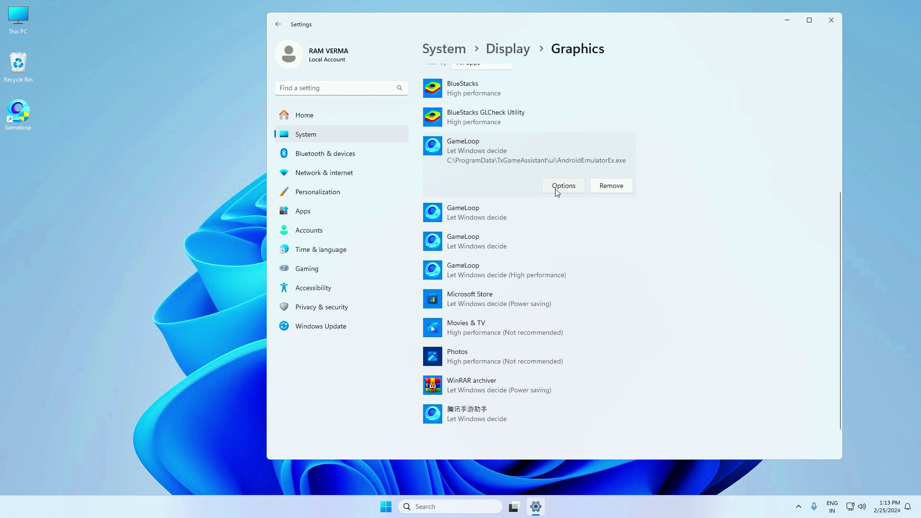
click(557, 187)
click(472, 235)
click(509, 315)
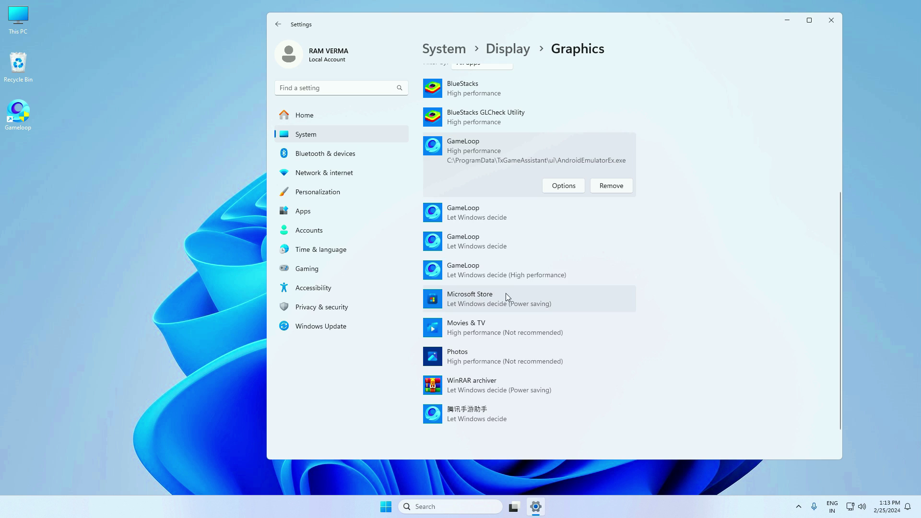
click(512, 242)
click(568, 219)
click(472, 236)
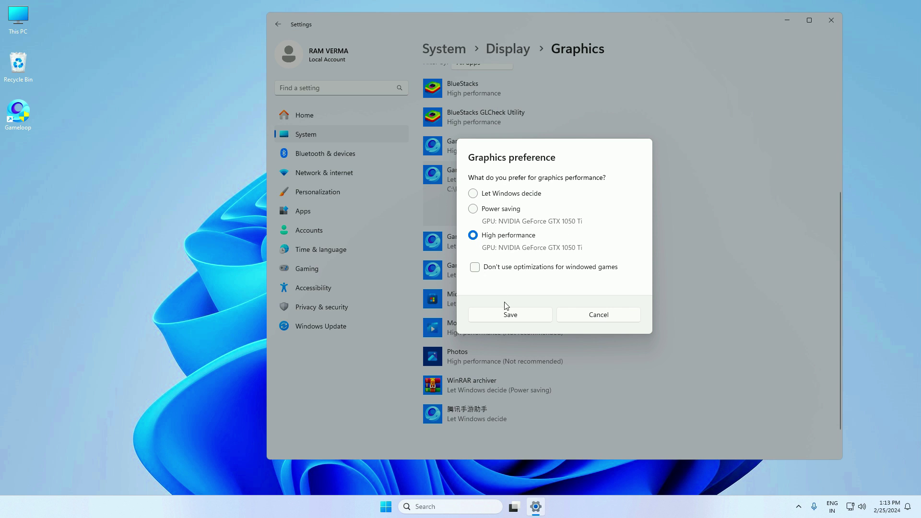
click(507, 314)
Set the graphics preference of the GameLoop entries AndroidEmulator.exe and AppMarket.exe to High performance and save each
click(493, 243)
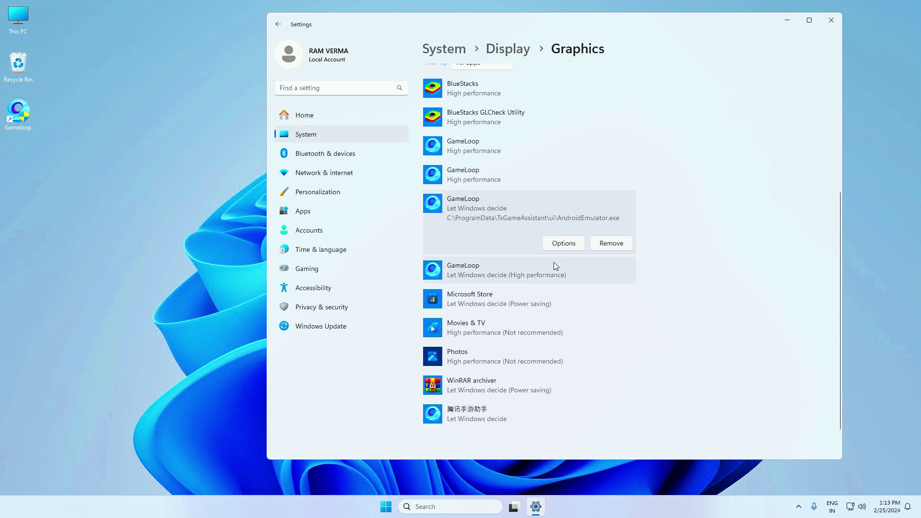
click(552, 243)
click(473, 235)
click(507, 314)
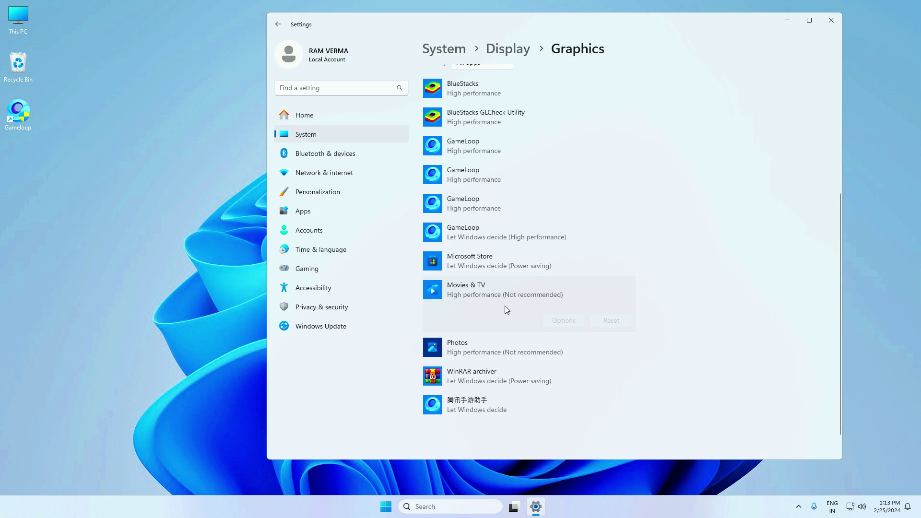
click(531, 264)
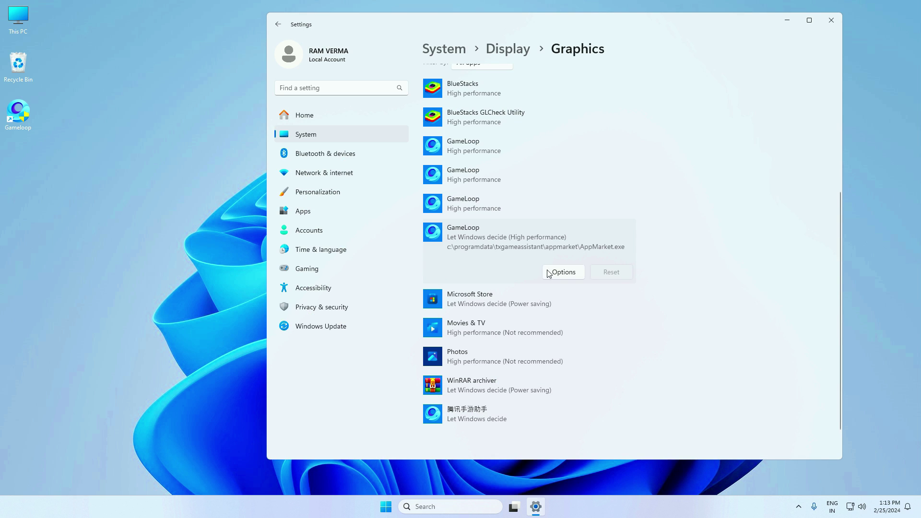
click(552, 271)
click(477, 236)
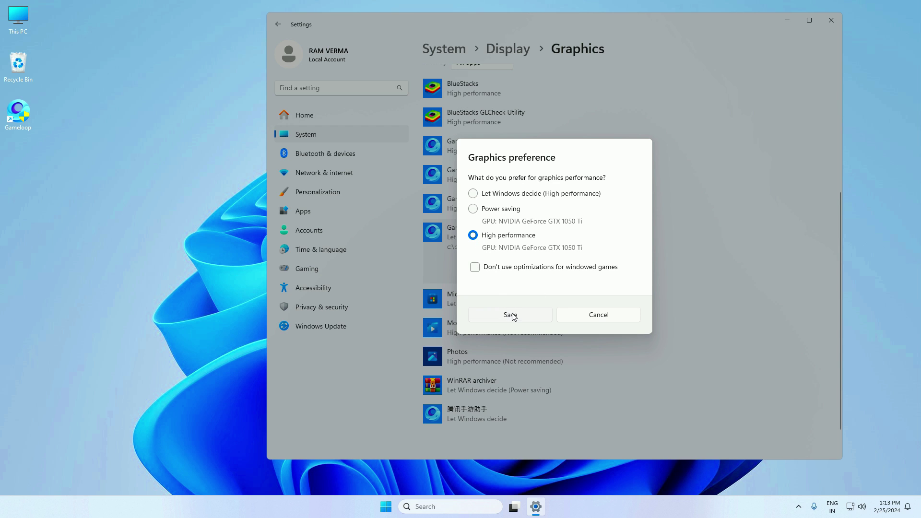
click(512, 314)
Set the graphics preference of the AndroidRenderer.exe entry to High performance and save it
click(508, 409)
click(560, 416)
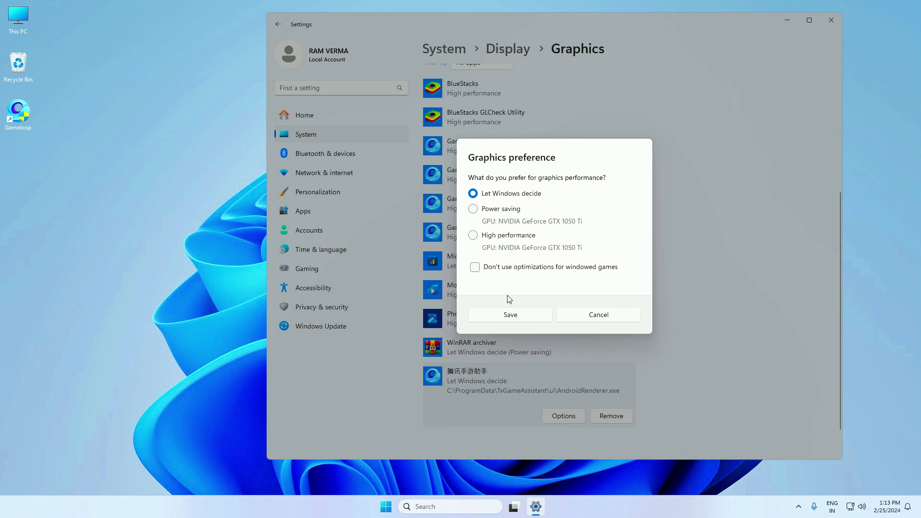
click(477, 235)
click(510, 314)
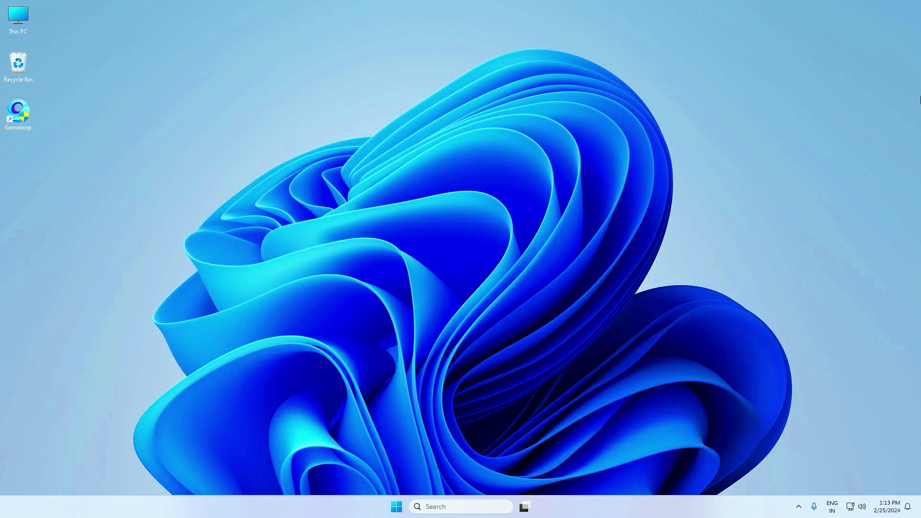
Open the Gameloop shortcut's file location and go to the ShaderCache folder inside TxGameAssistant's ui folder
right_click(19, 114)
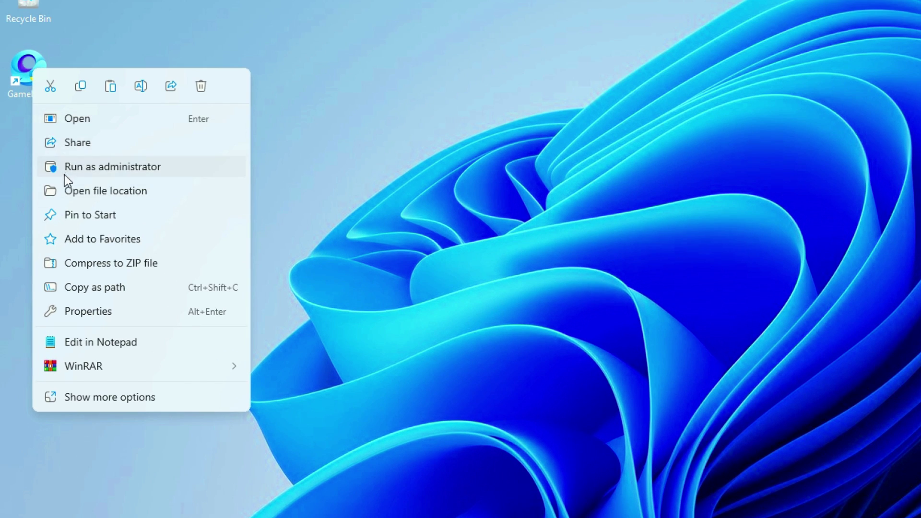
click(72, 194)
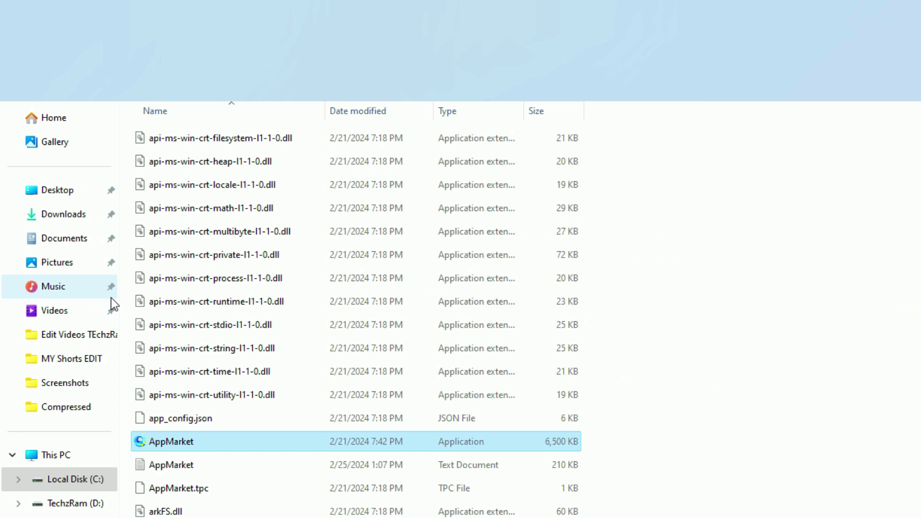
click(482, 46)
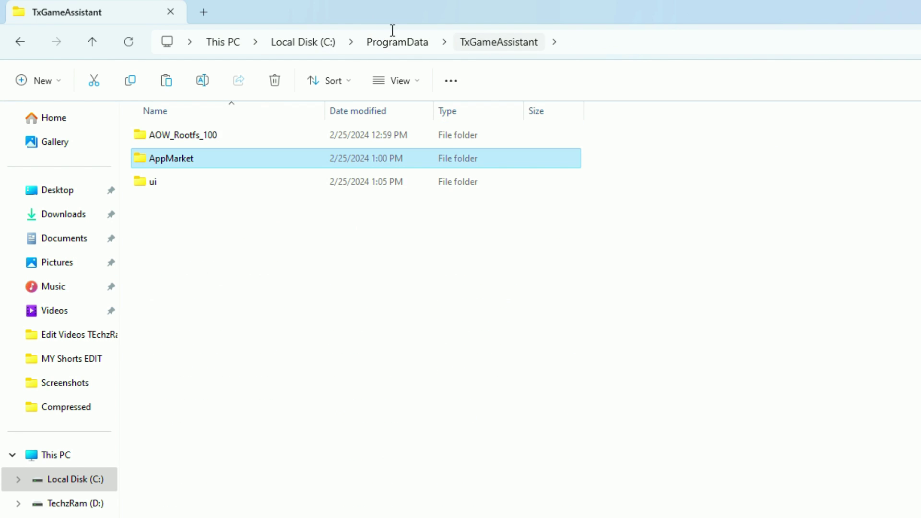
double_click(172, 185)
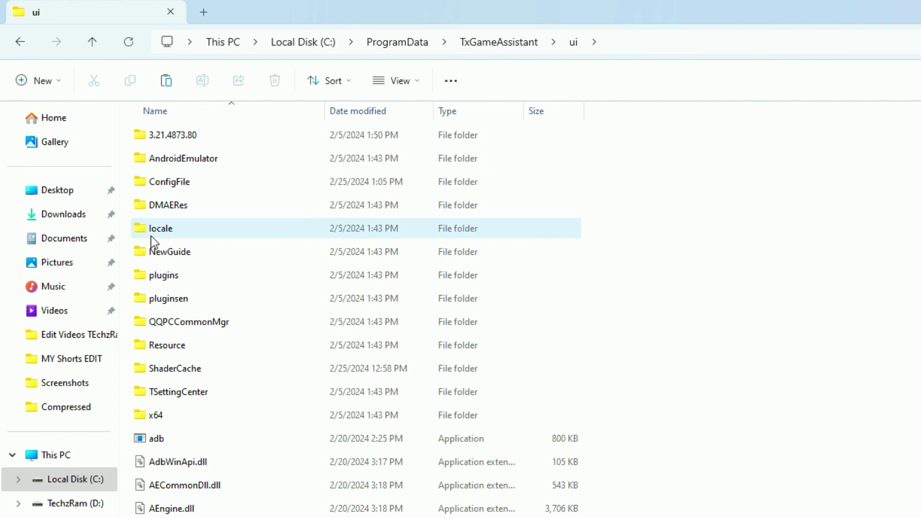
click(259, 310)
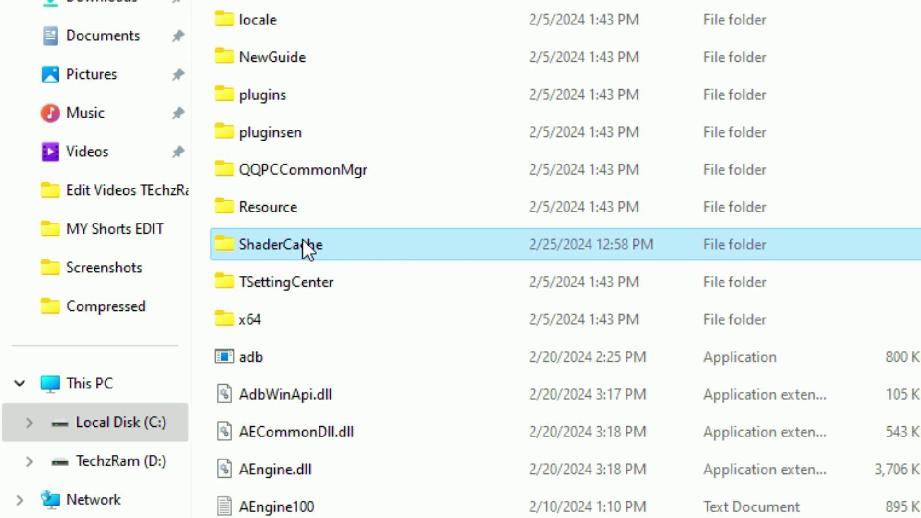
double_click(303, 244)
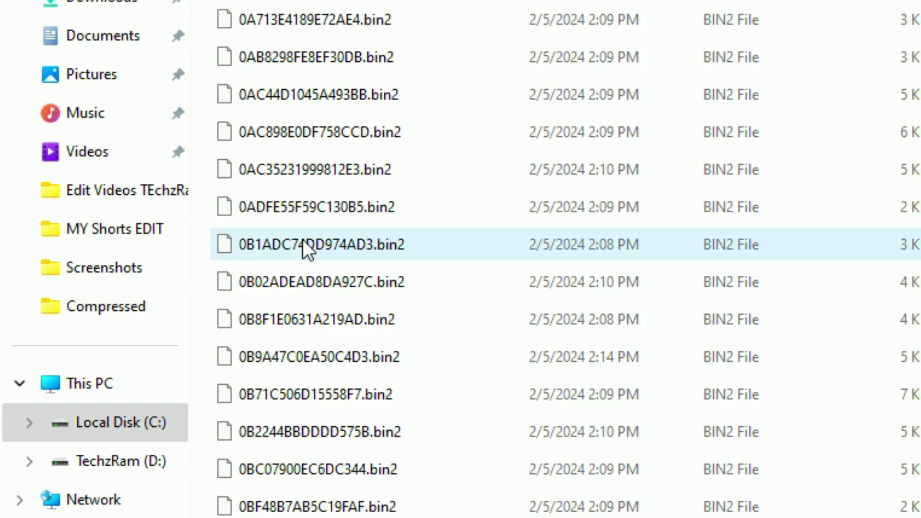
scroll(115, 109, down, 10)
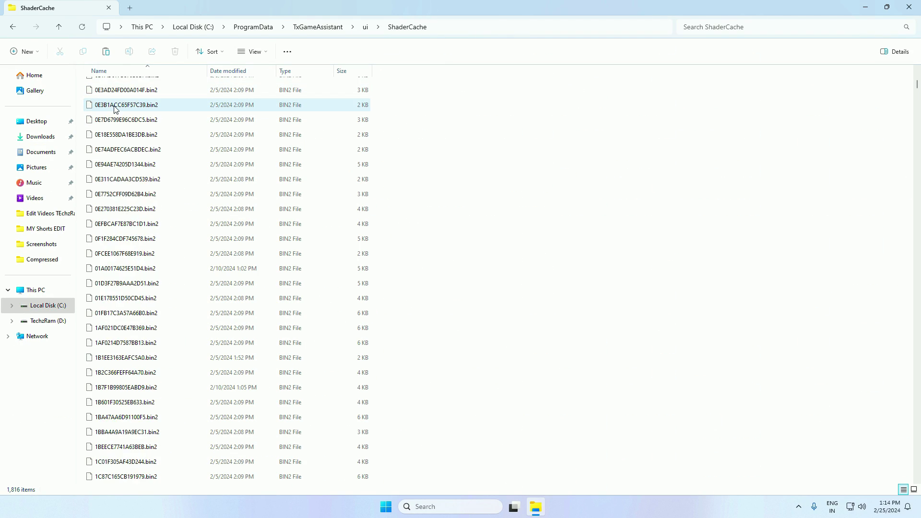
scroll(115, 110, up, 10)
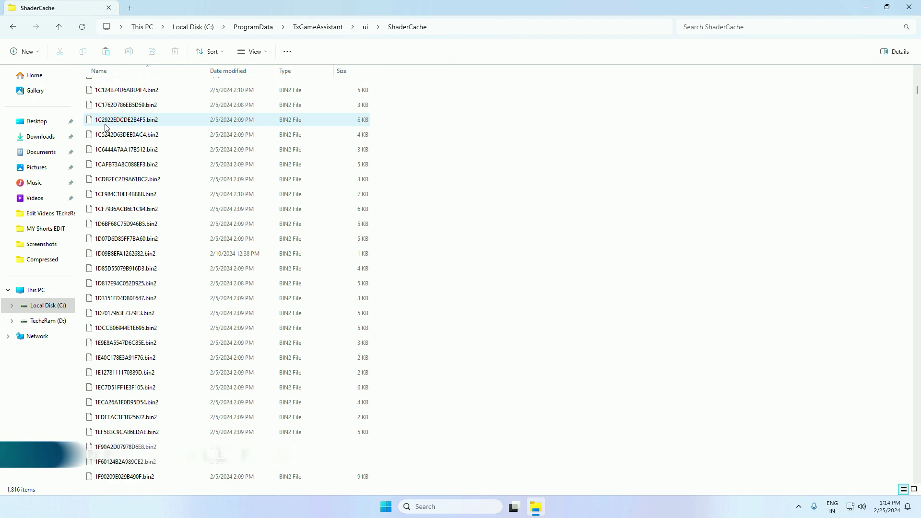
Permanently delete all files in the ShaderCache folder, granting administrator permission, and close the folder window
drag(414, 81, 206, 485)
click(499, 179)
key(ctrl+a)
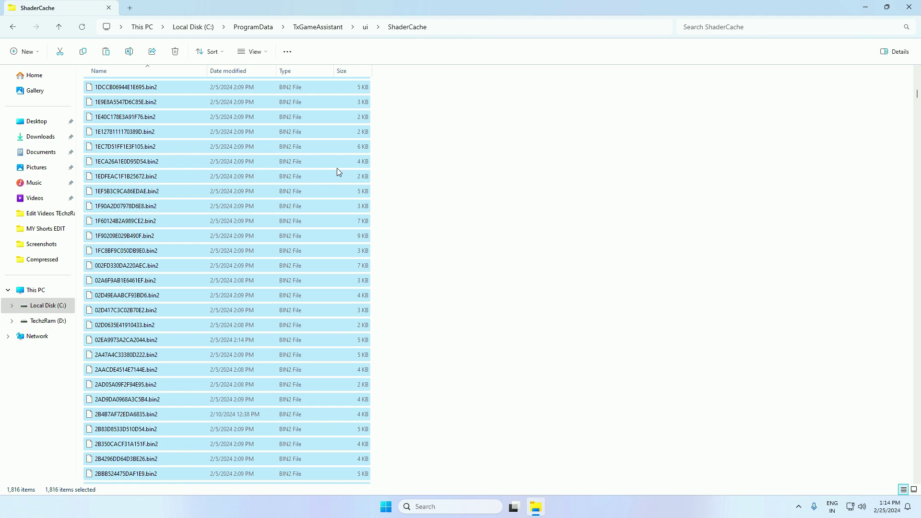
key(shift+Delete)
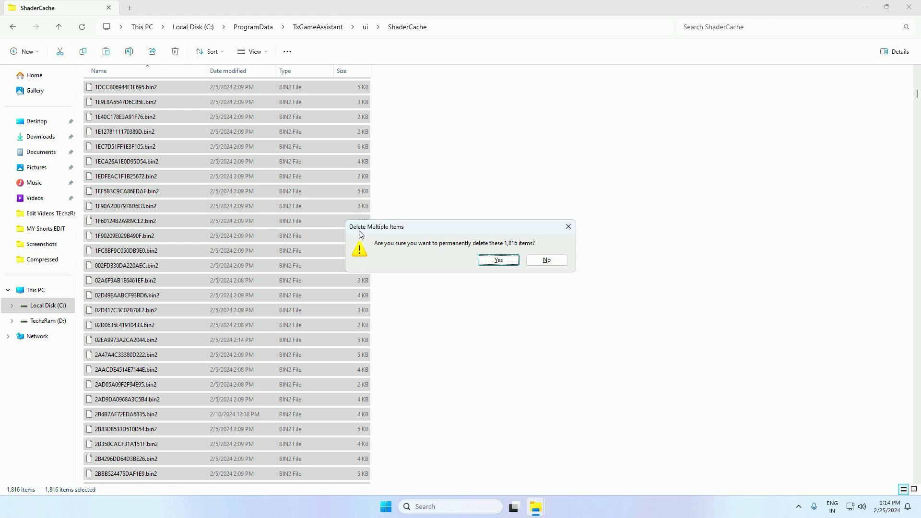
click(499, 260)
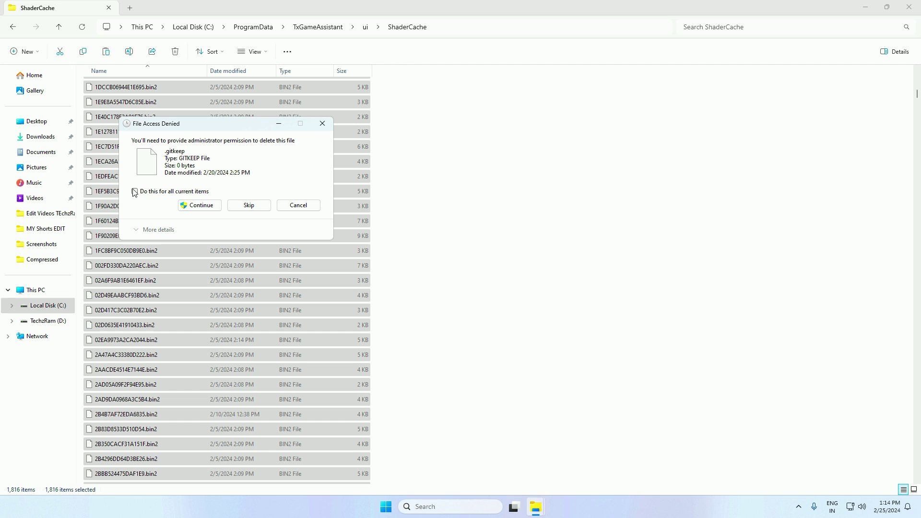
click(190, 206)
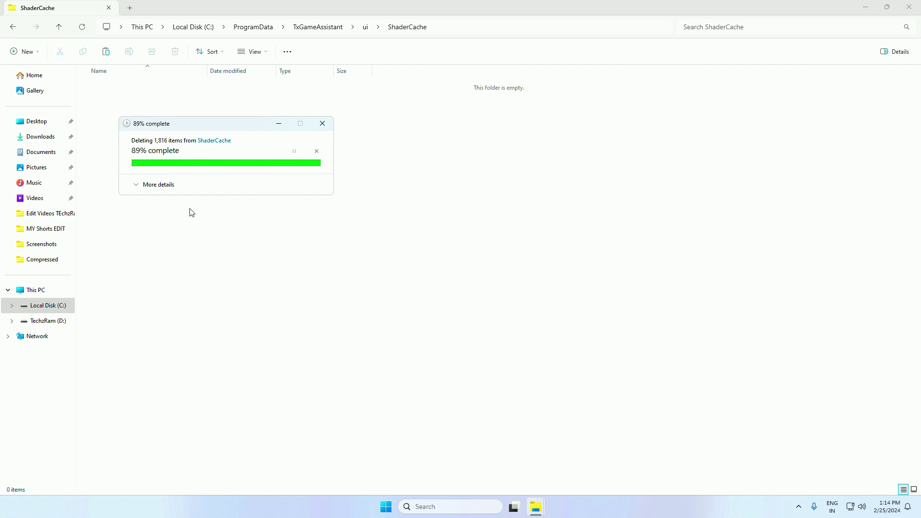
click(909, 7)
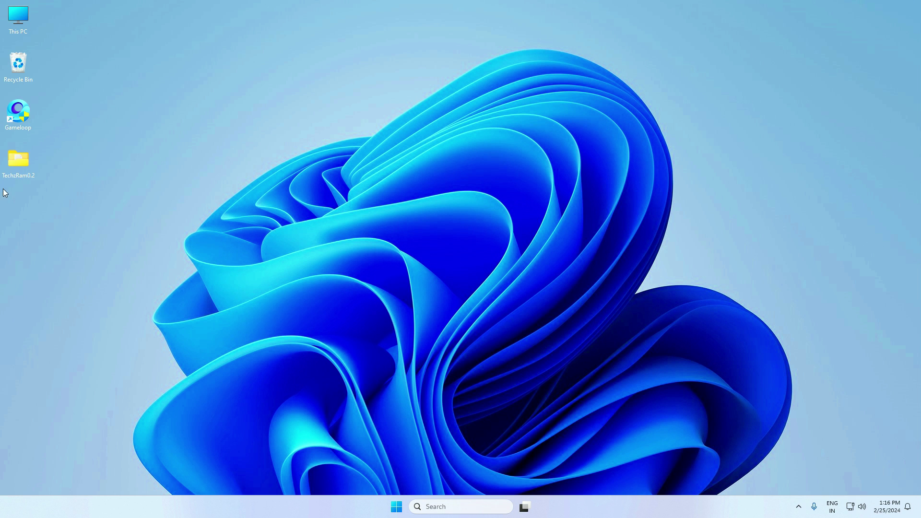
Open the Gameloop Priority CMD text document from the TechzRam0.2 folder on the desktop
drag(75, 143, 1, 184)
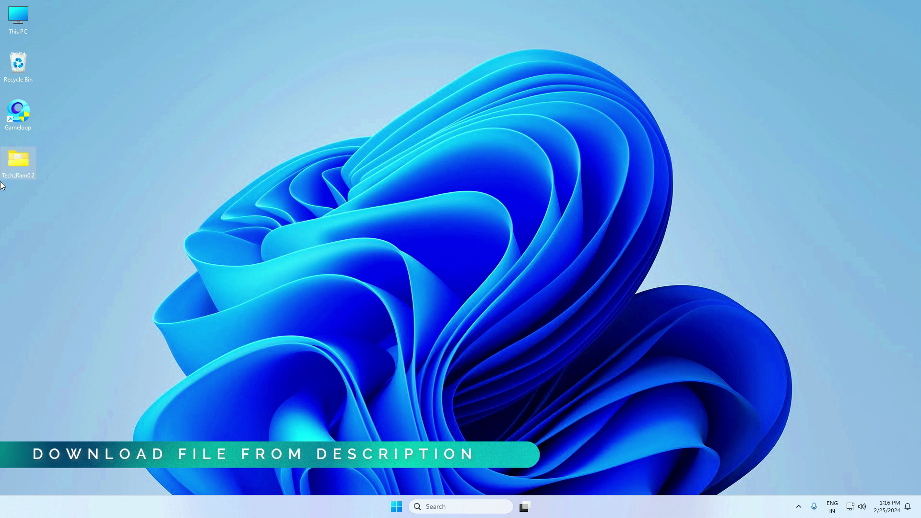
double_click(16, 157)
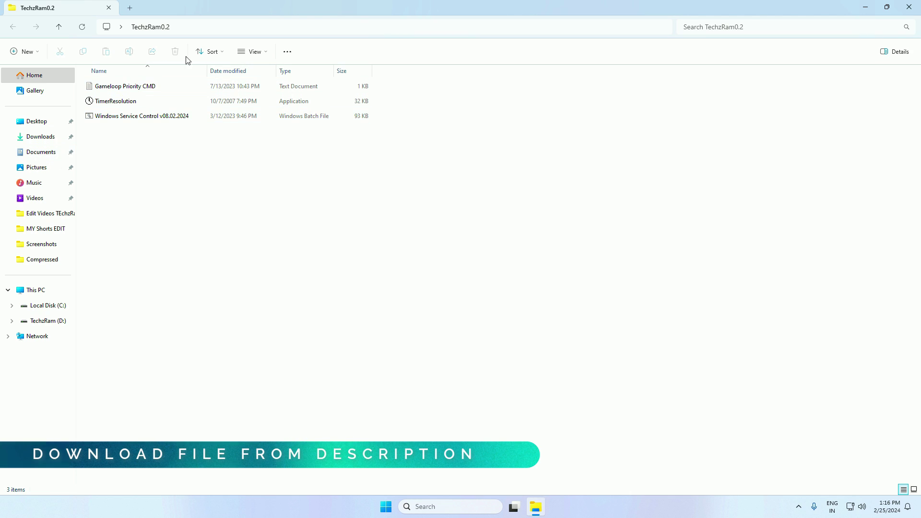
click(126, 89)
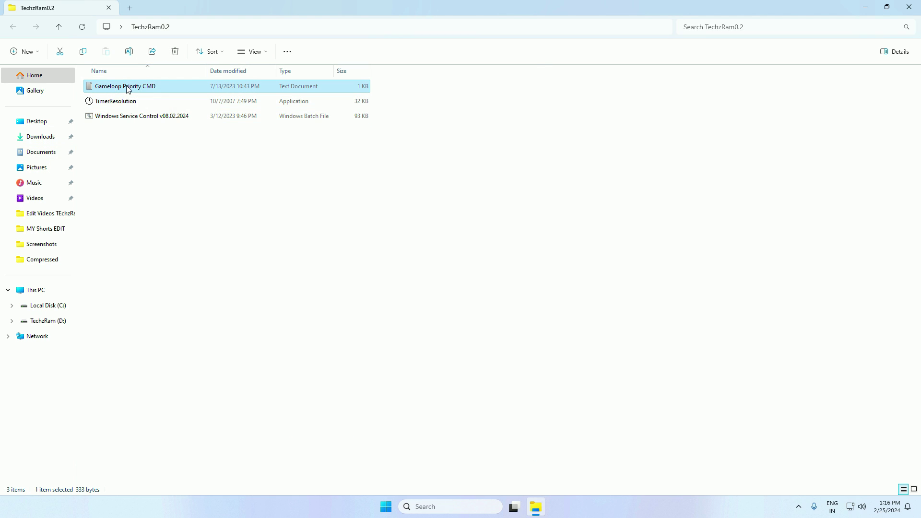
double_click(129, 90)
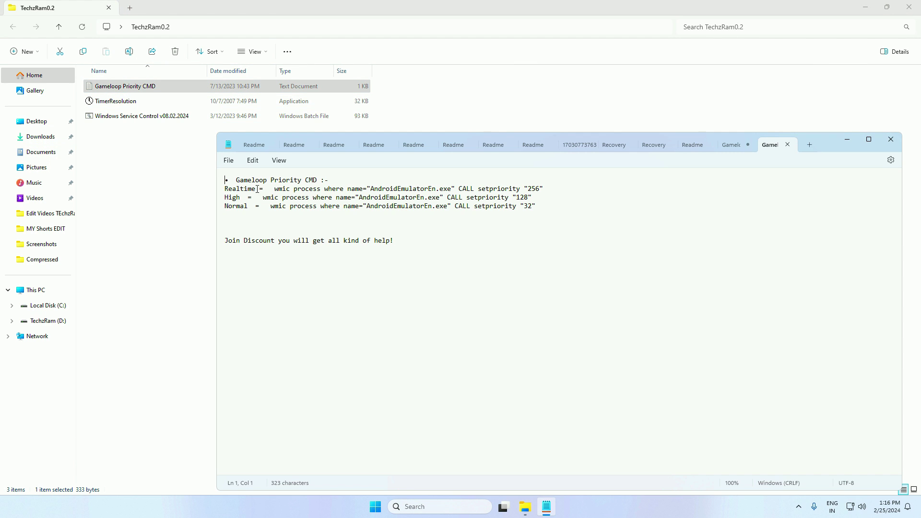
Copy the Realtime command, wmic process where name="AndroidEmulatorEn.exe" CALL setpriority "256", and close the document and folder windows
double_click(257, 189)
drag(244, 197, 548, 194)
double_click(246, 205)
drag(265, 206, 453, 206)
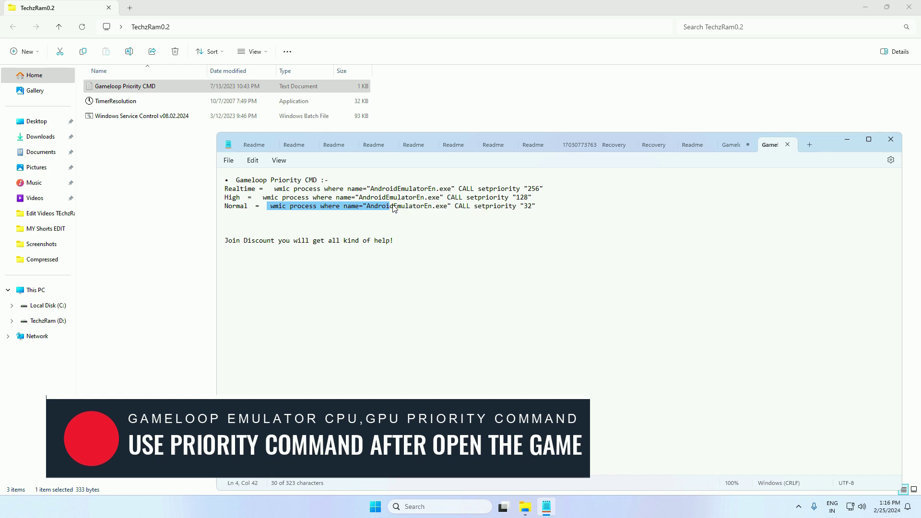
double_click(236, 206)
click(655, 193)
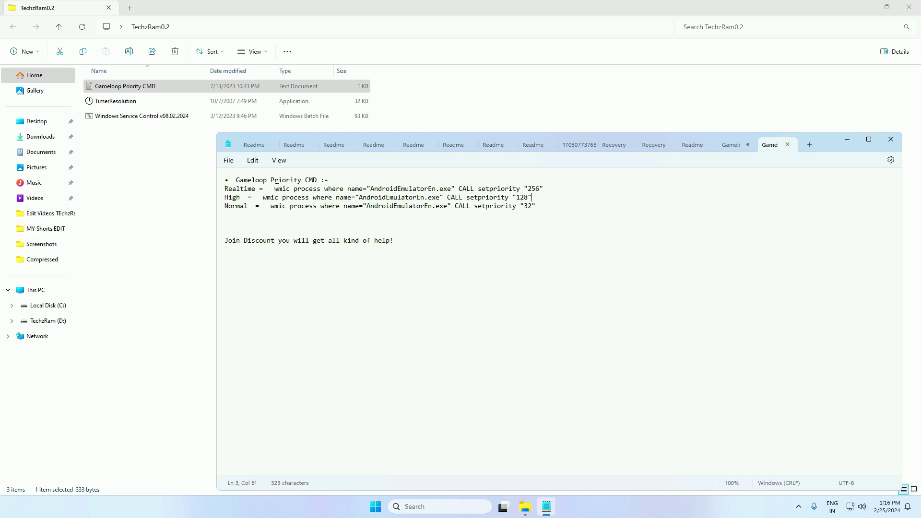
drag(275, 188, 571, 192)
right_click(532, 192)
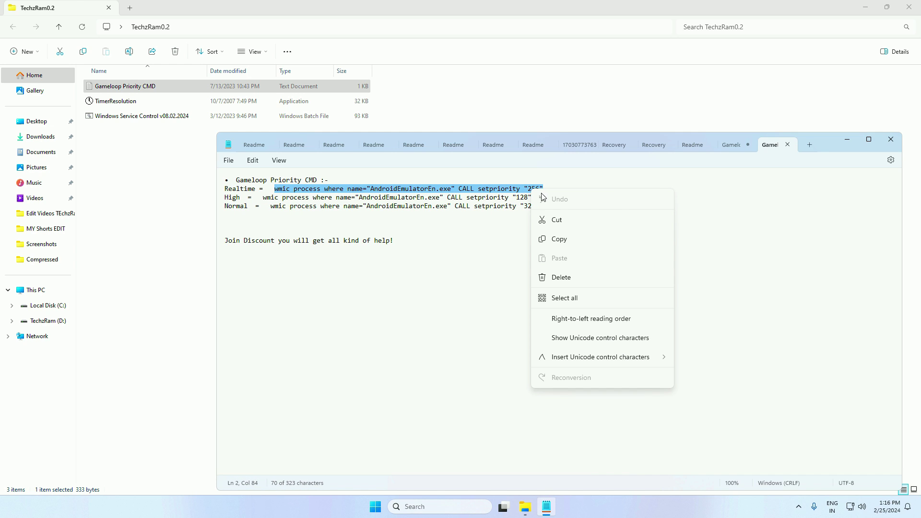
click(559, 239)
click(909, 6)
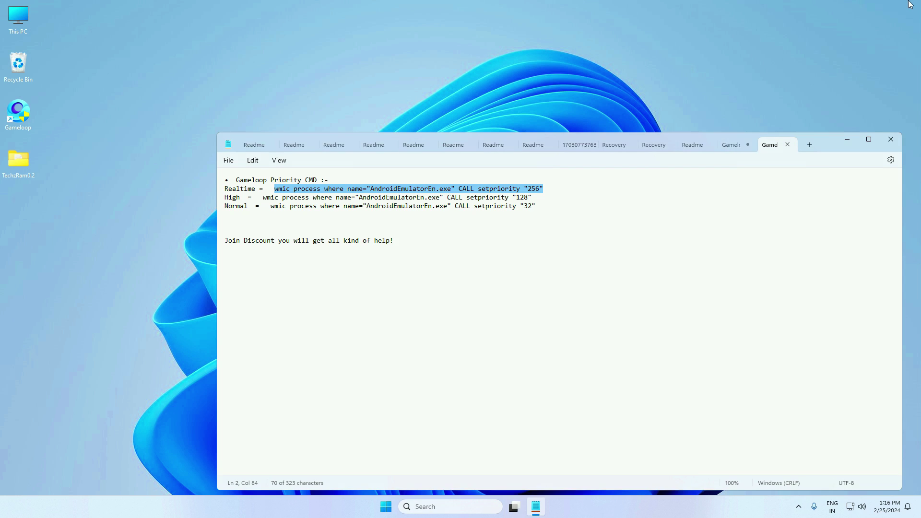
click(892, 141)
Launch GameLoop with permission to make changes, start PUBG MOBILE, minimise the game window and close the launcher window
double_click(19, 112)
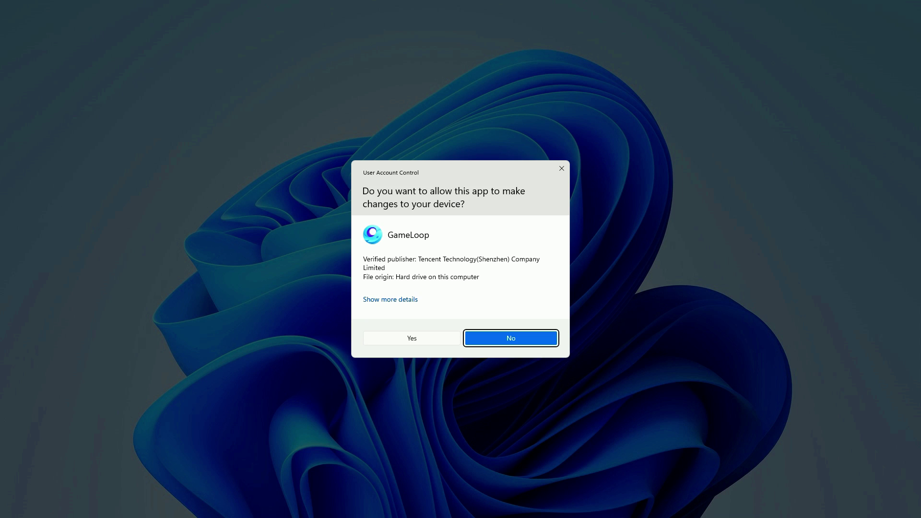
click(411, 338)
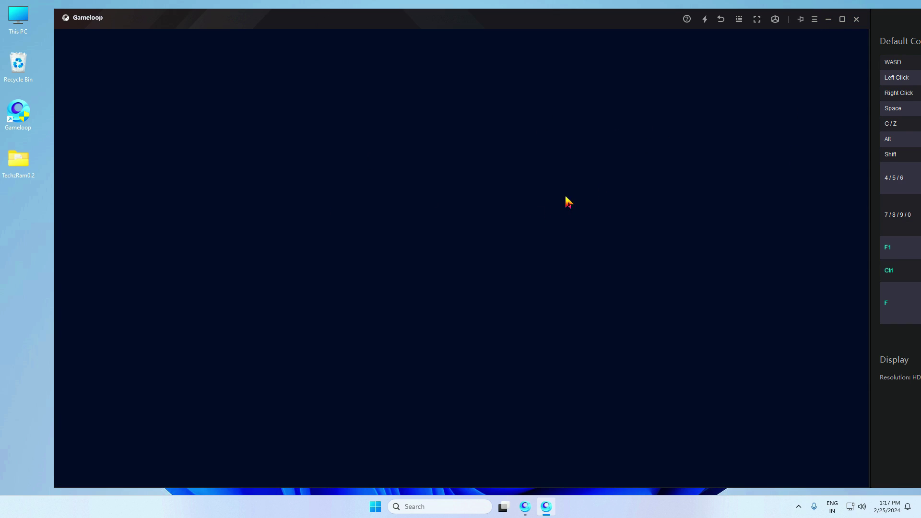
click(829, 18)
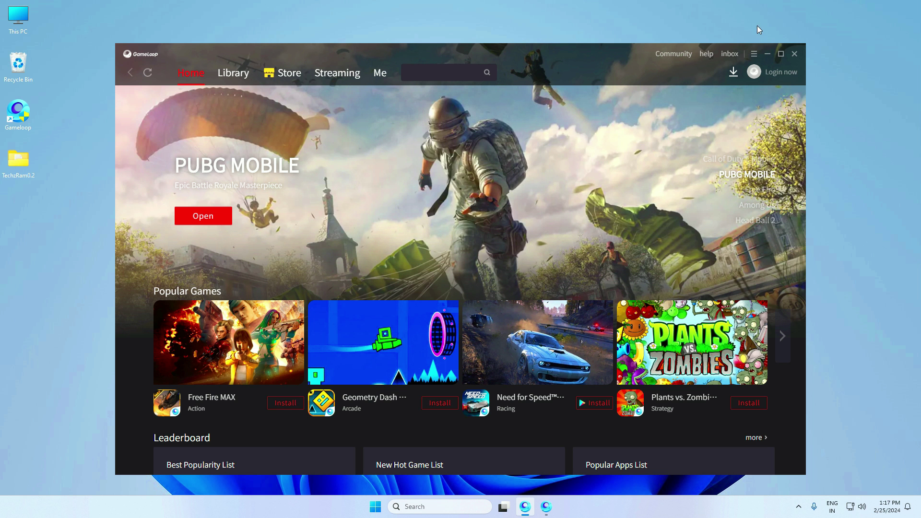
click(792, 53)
Run wmic process where name="AndroidEmulatorEn.exe" CALL setpriority "256" in Command Prompt, review its output and close the window
click(429, 506)
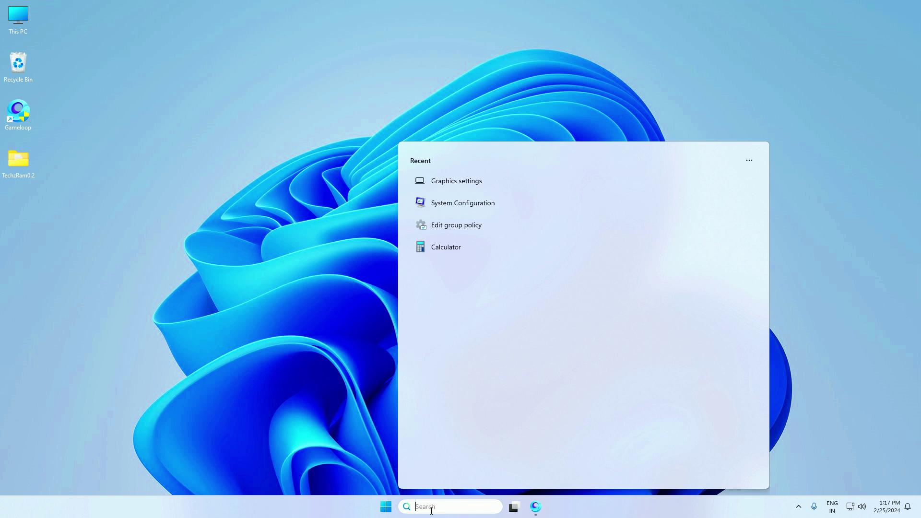
text(c)
click(443, 296)
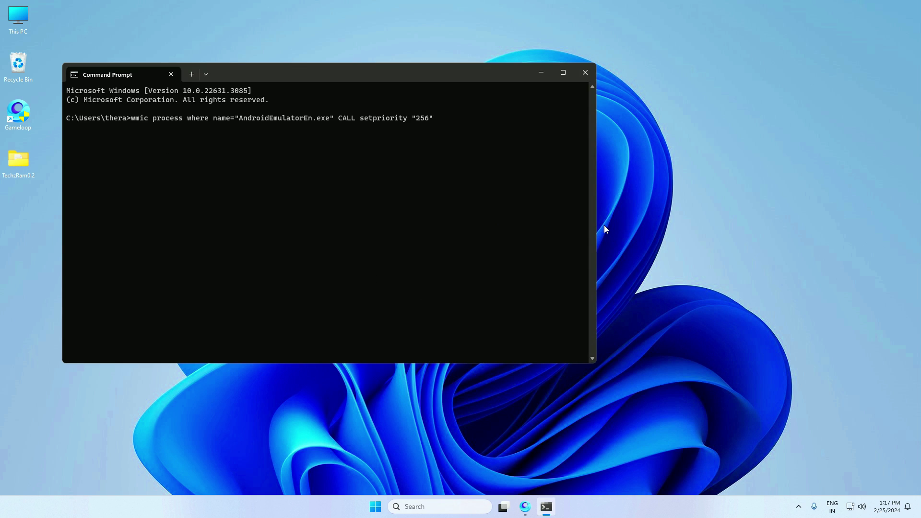
key(Return)
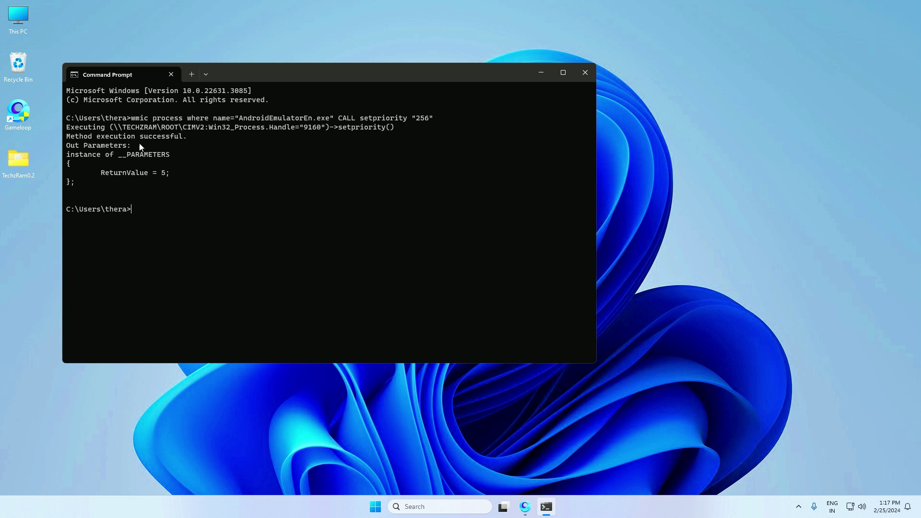
drag(171, 131, 446, 136)
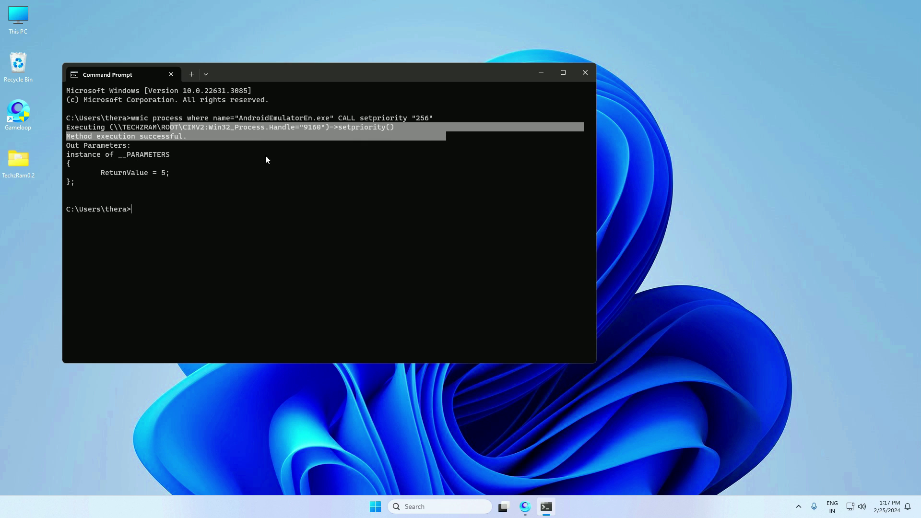
click(139, 146)
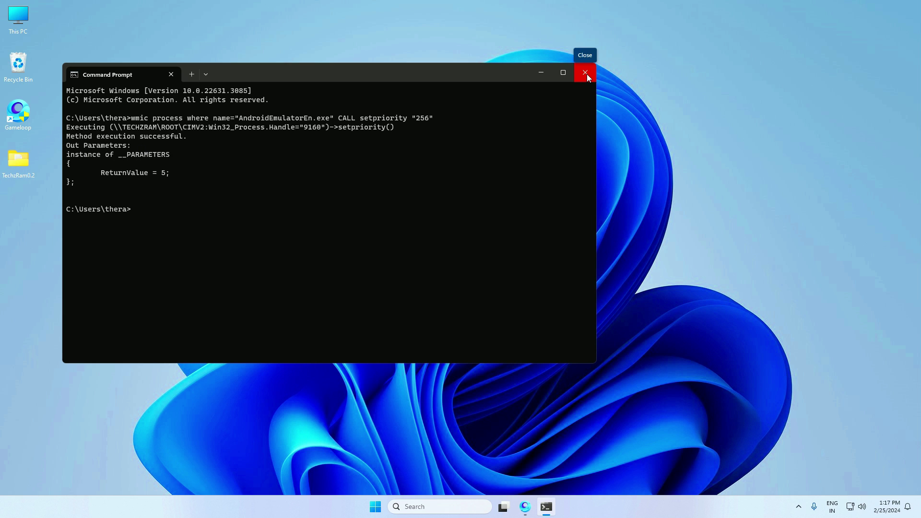
drag(80, 146, 148, 158)
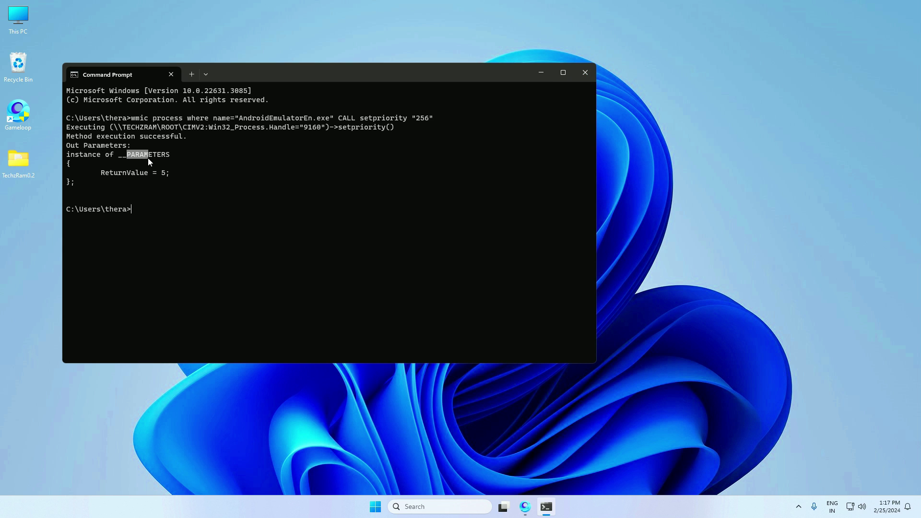
click(583, 75)
Check and minimise the game window, and copy the TimerResolution application from the desktop's TechzRam0.2 folder
click(536, 506)
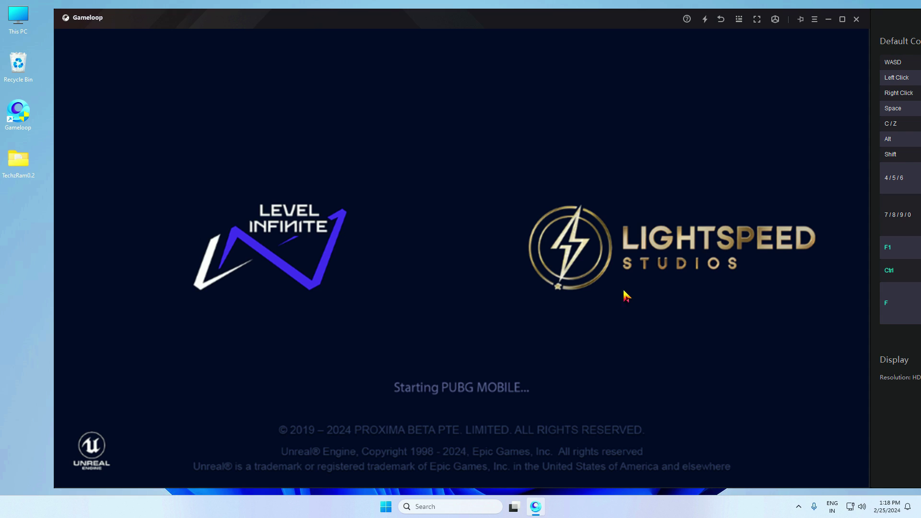
click(829, 20)
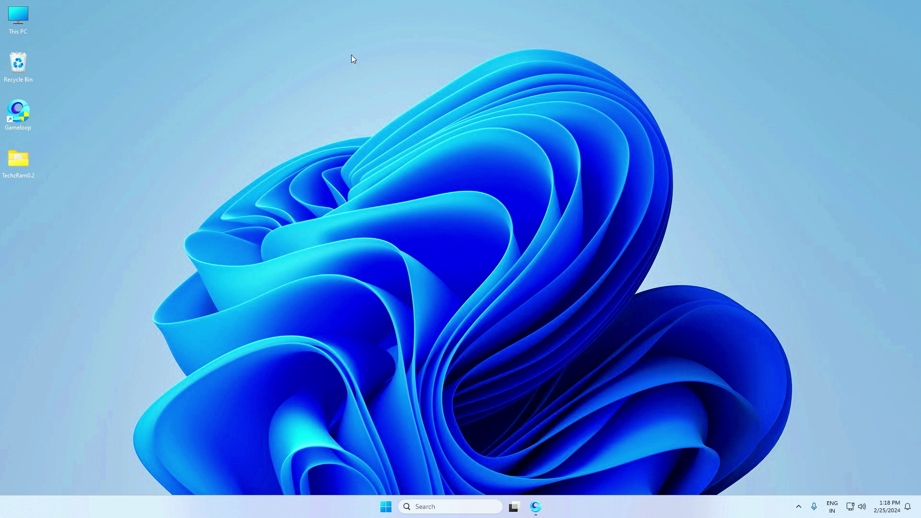
double_click(27, 164)
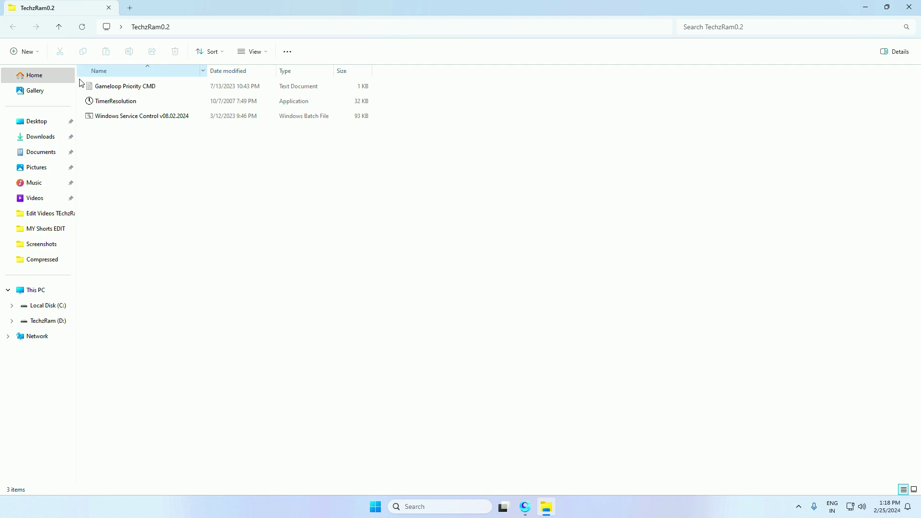
click(107, 100)
right_click(103, 102)
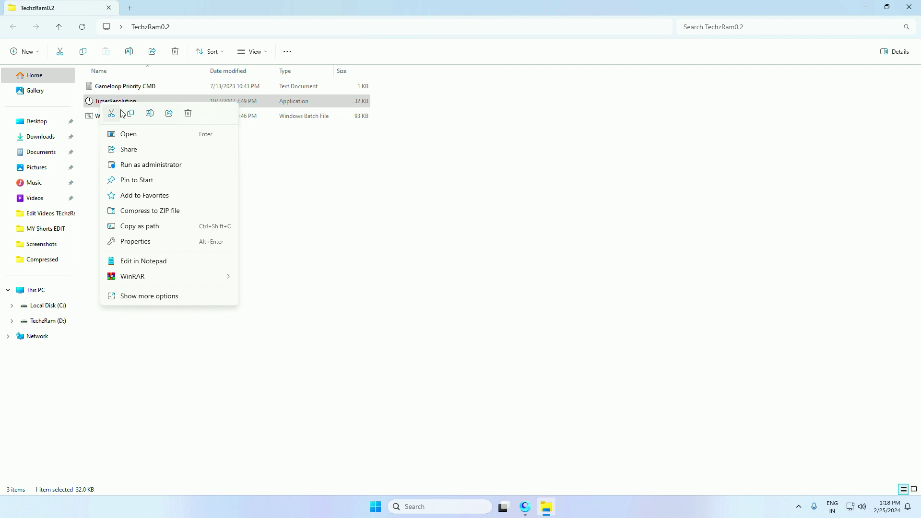
click(130, 115)
click(863, 8)
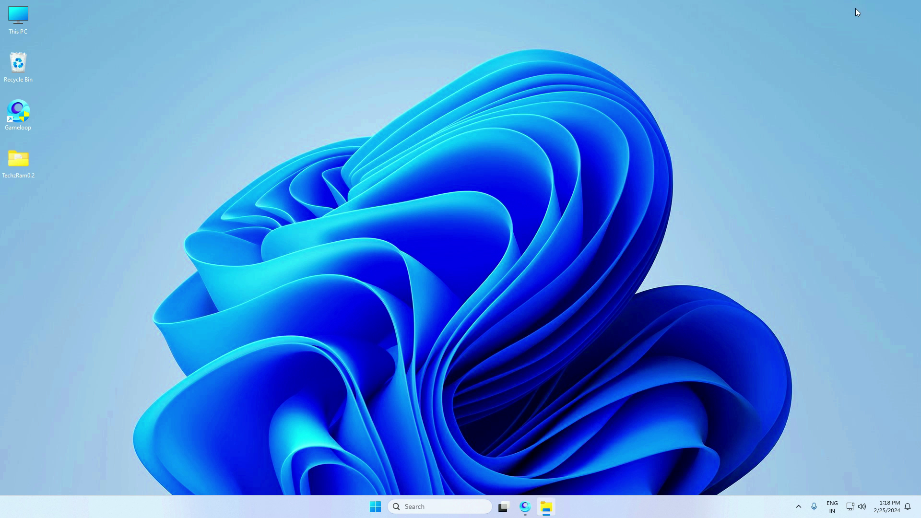
Paste TimerResolution onto the desktop, run it as administrator at the maximum timer resolution and minimise its window
right_click(37, 199)
click(48, 208)
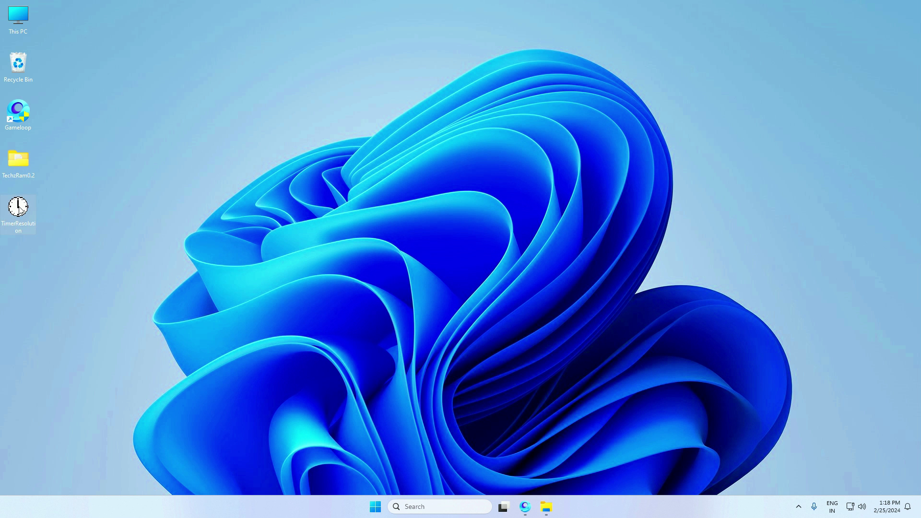
right_click(20, 208)
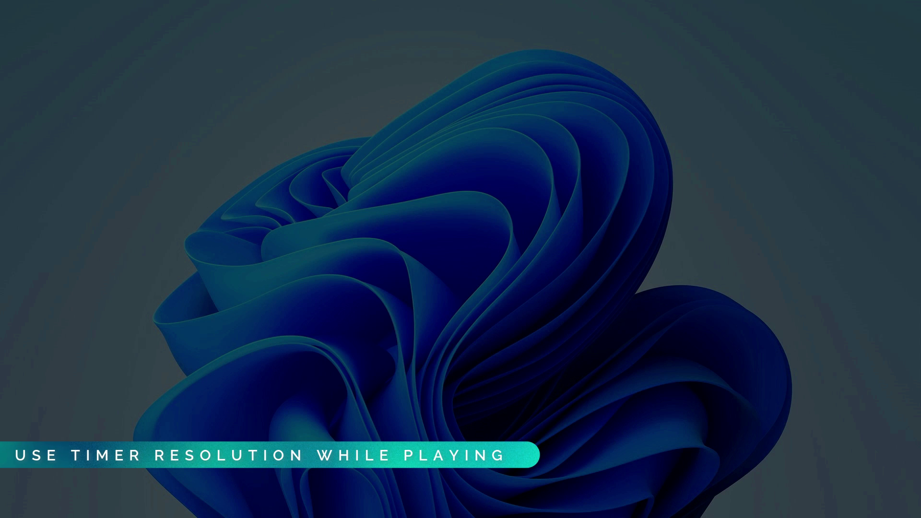
click(534, 333)
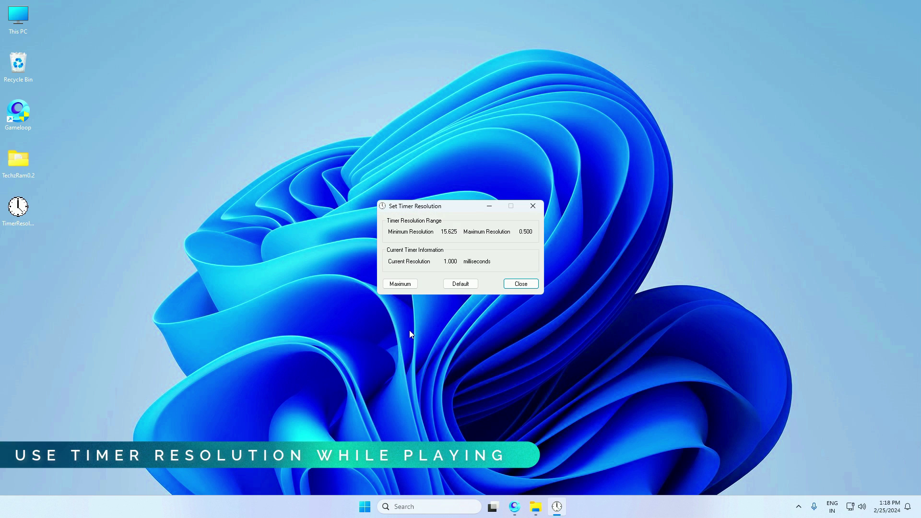
click(394, 286)
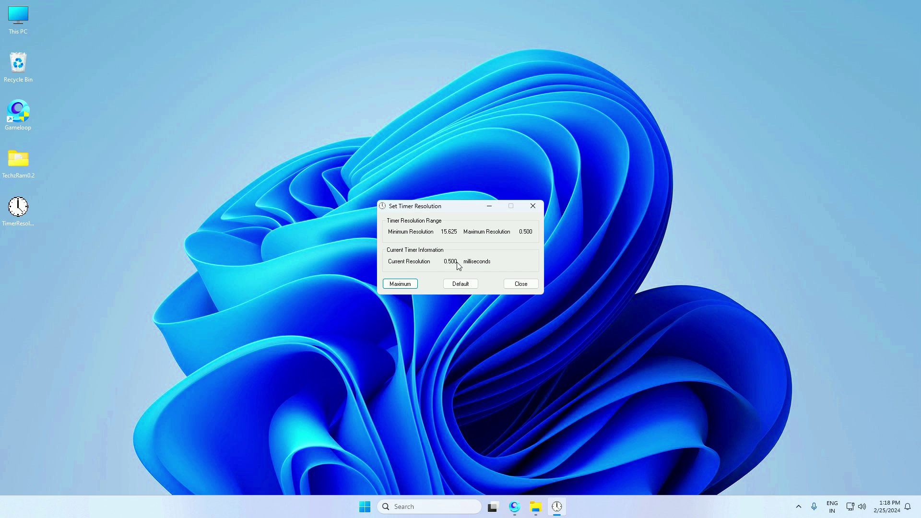
click(490, 206)
Copy the Windows Service Control v08.02.2024 batch file from the TechzRam0.2 folder to the desktop, closing the folder window
click(535, 506)
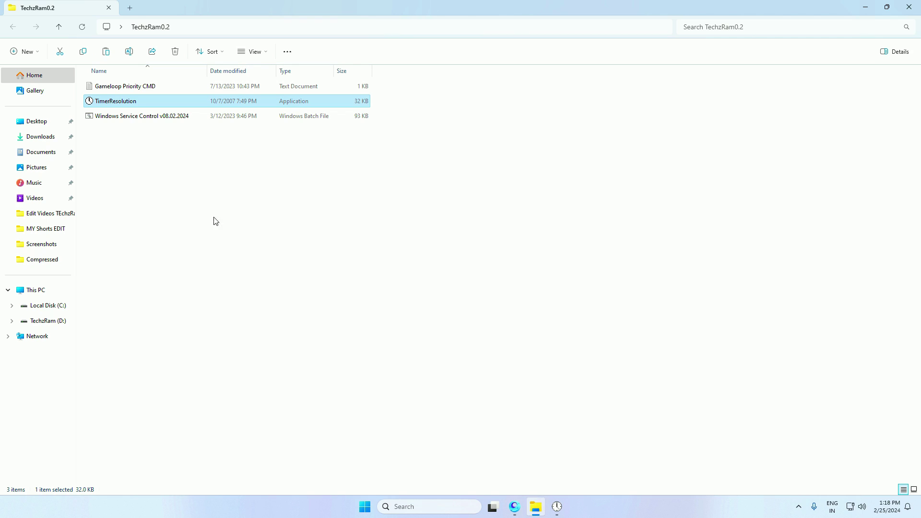
click(123, 117)
right_click(124, 118)
key(Escape)
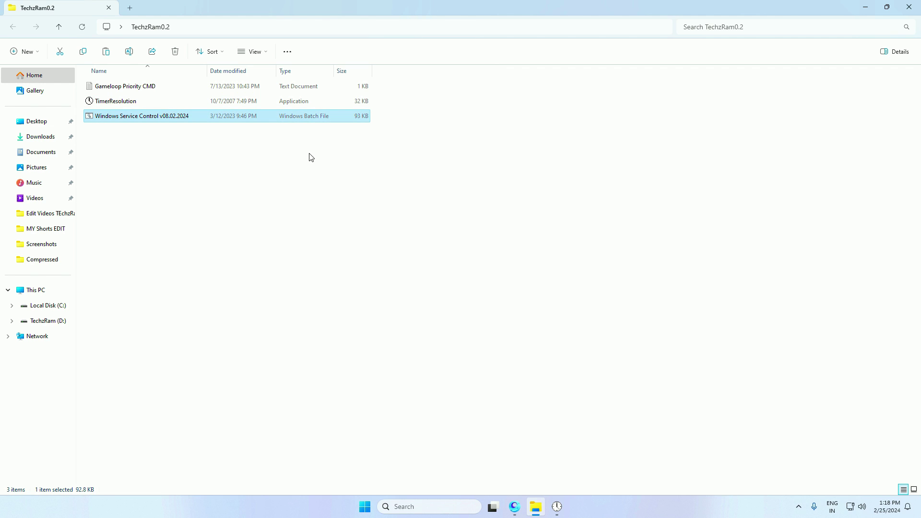
key(alt+F4)
right_click(42, 286)
click(50, 303)
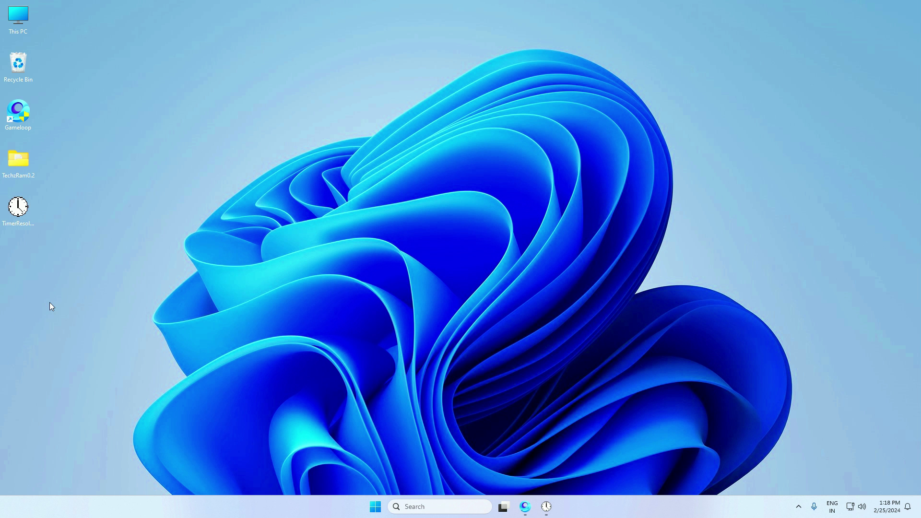
Run the desktop's Windows Service Control batch file as administrator with permission to make changes, and review its first menu options
right_click(26, 249)
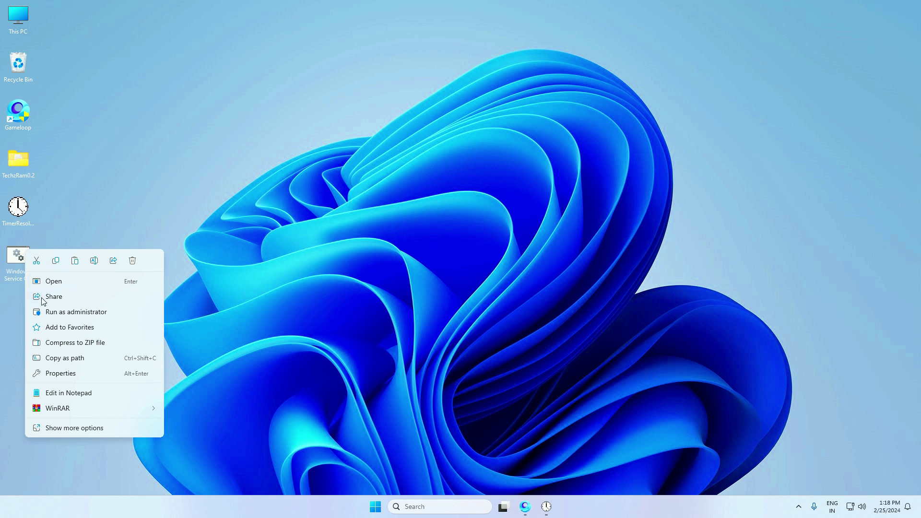
click(56, 313)
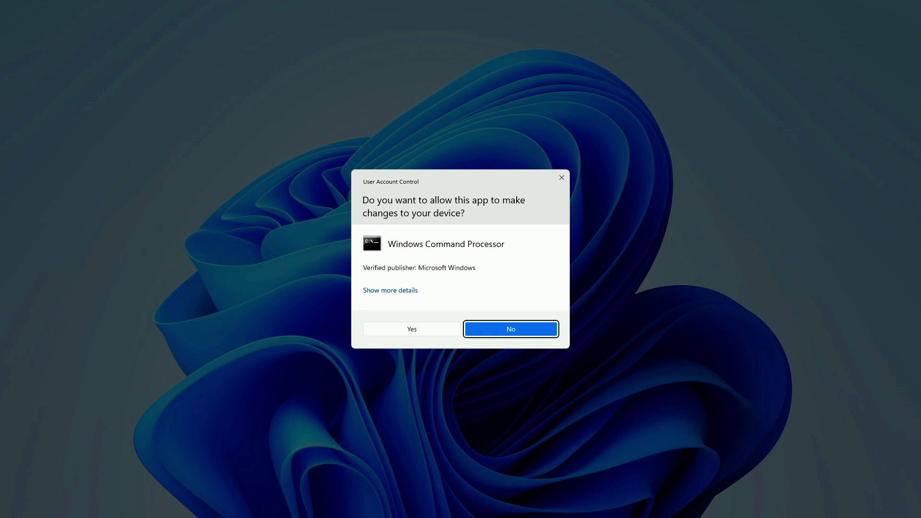
click(428, 330)
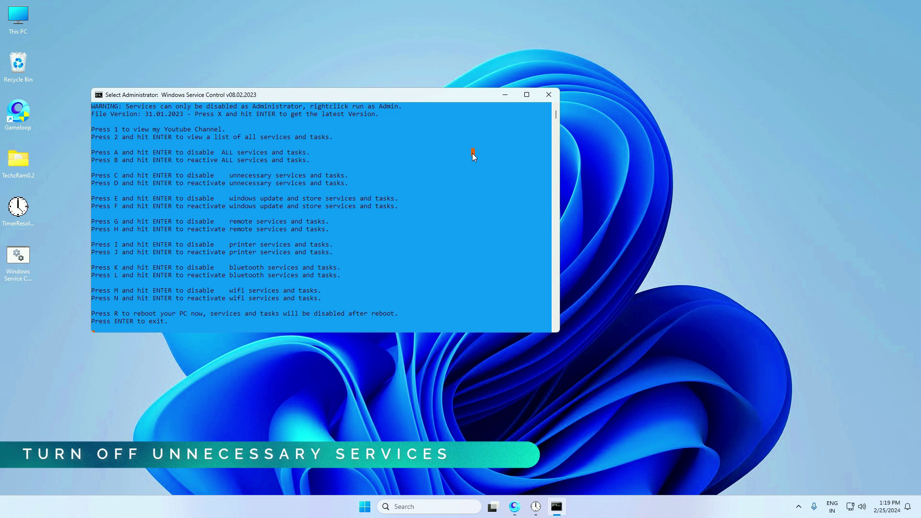
drag(111, 129, 230, 137)
click(401, 137)
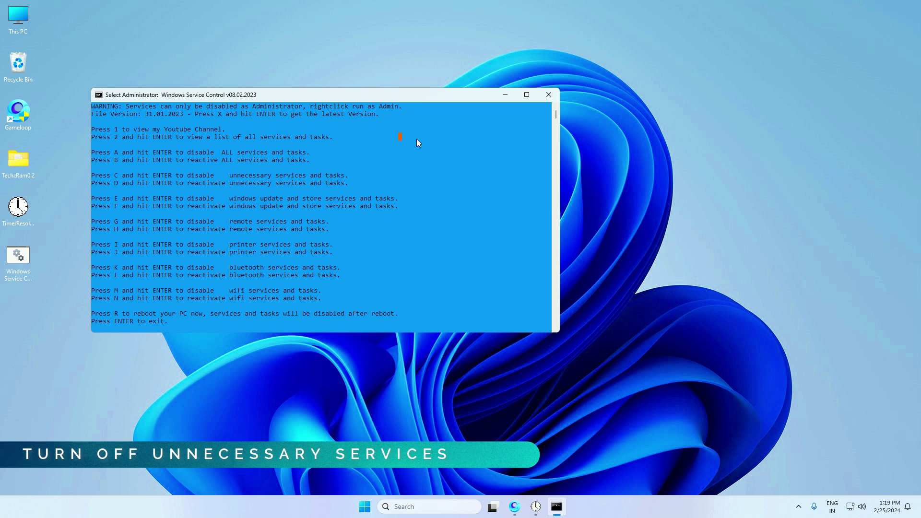
Disable all services and tasks by entering option A in the service control menu
drag(64, 152, 407, 174)
click(64, 153)
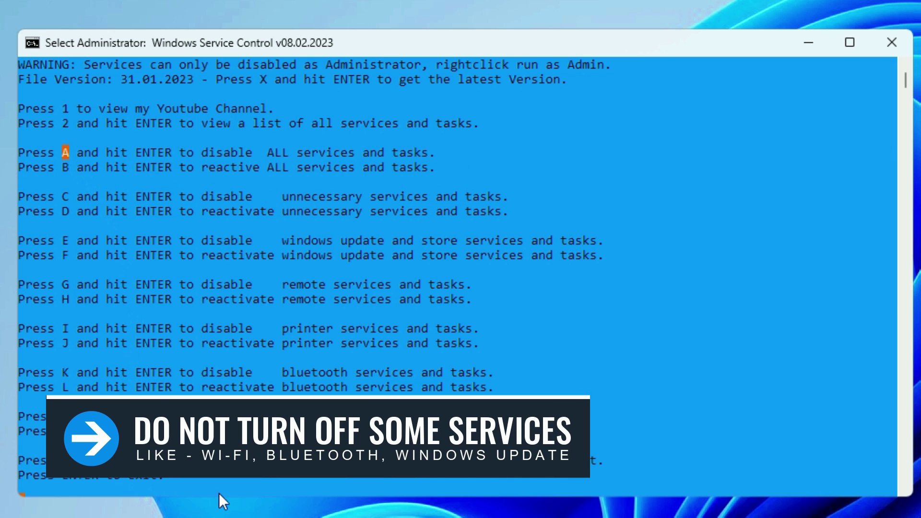
key(Return)
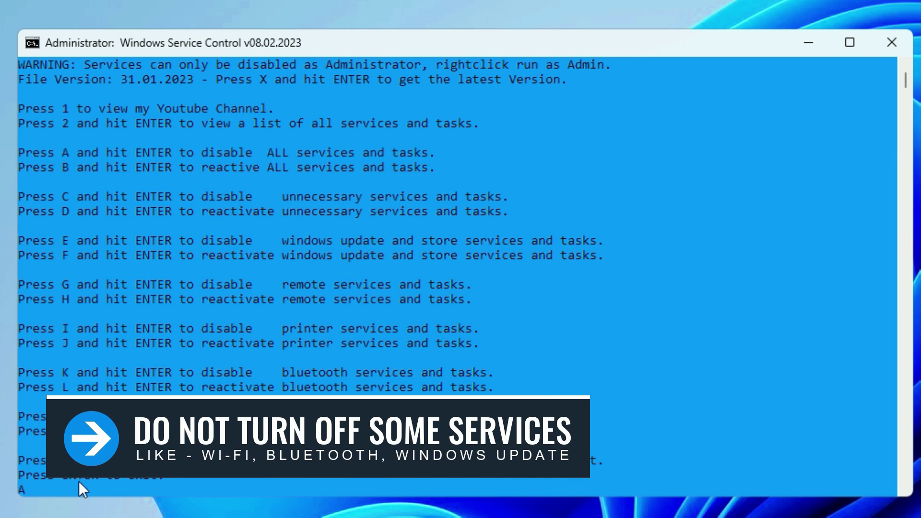
right_click(29, 499)
click(28, 494)
key(Return)
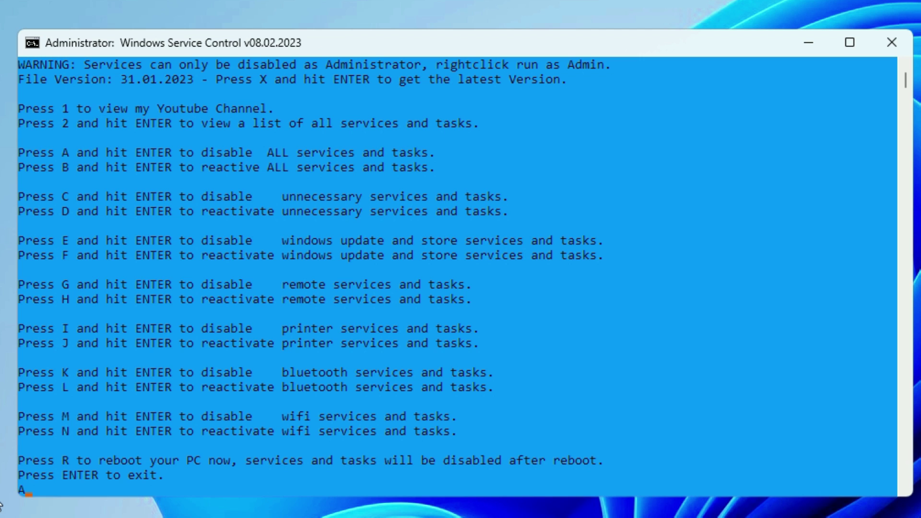
click(51, 490)
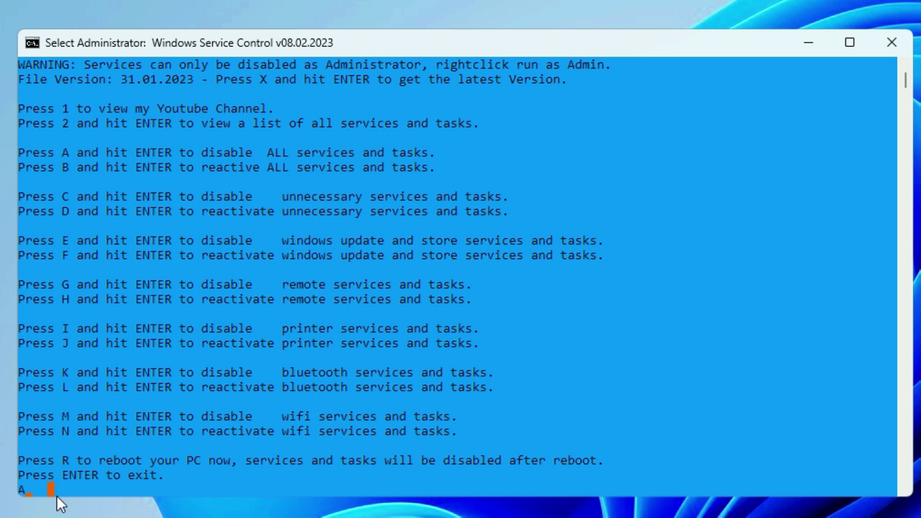
key(Return)
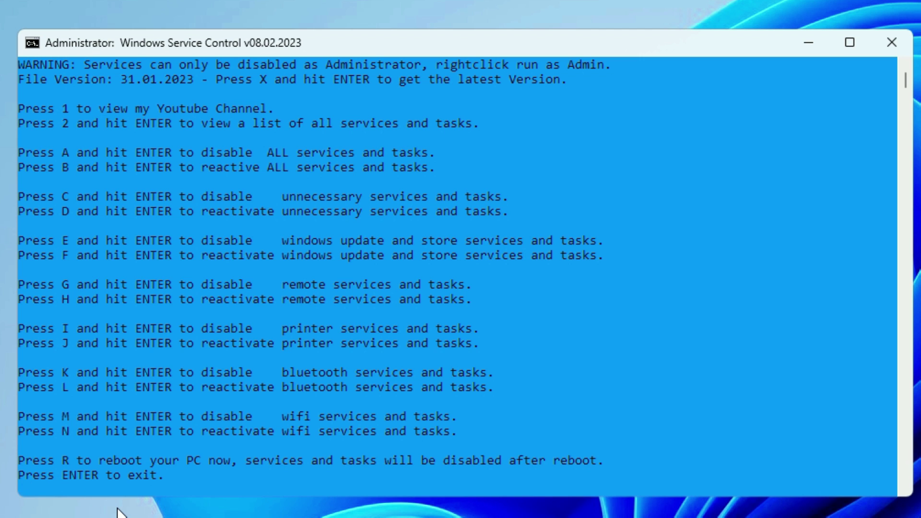
key(Return)
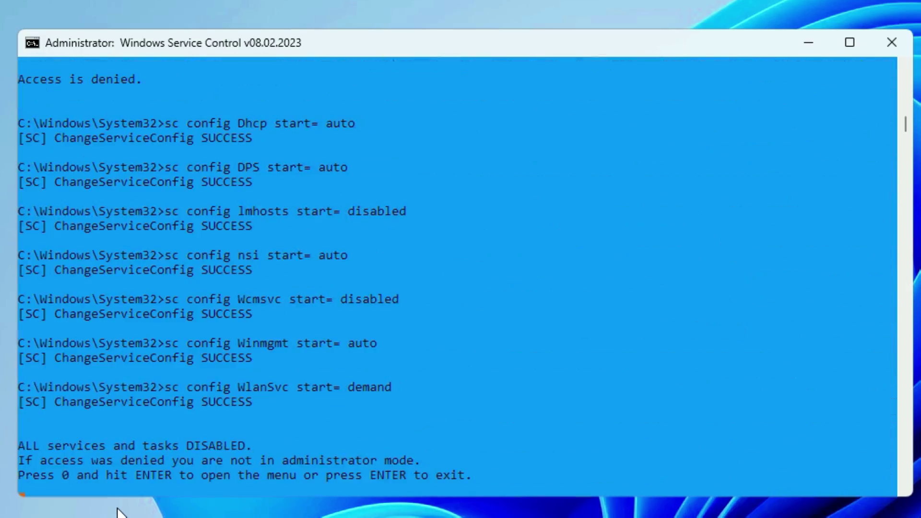
Read the closing instructions under the script output and return to the service control menu with option 0
text(0)
drag(62, 473, 87, 479)
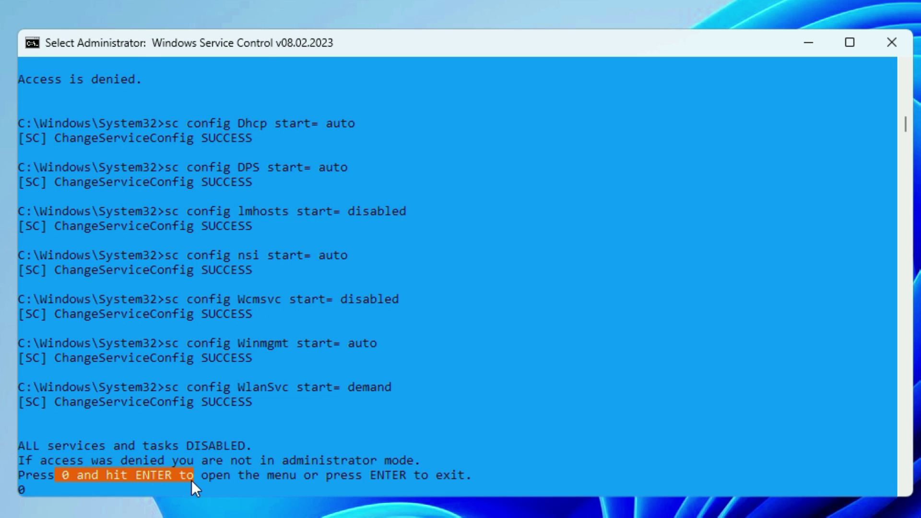
drag(192, 479, 302, 484)
drag(439, 484, 448, 478)
click(563, 459)
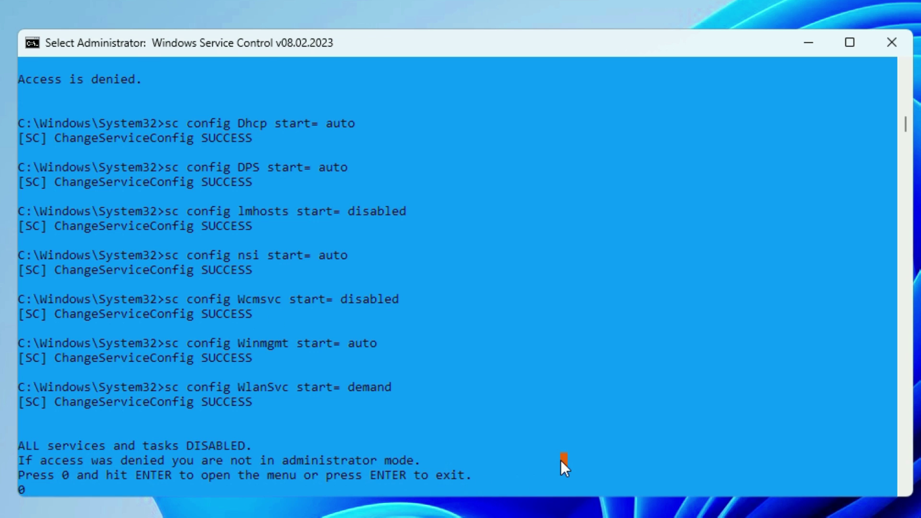
key(Escape)
key(Return)
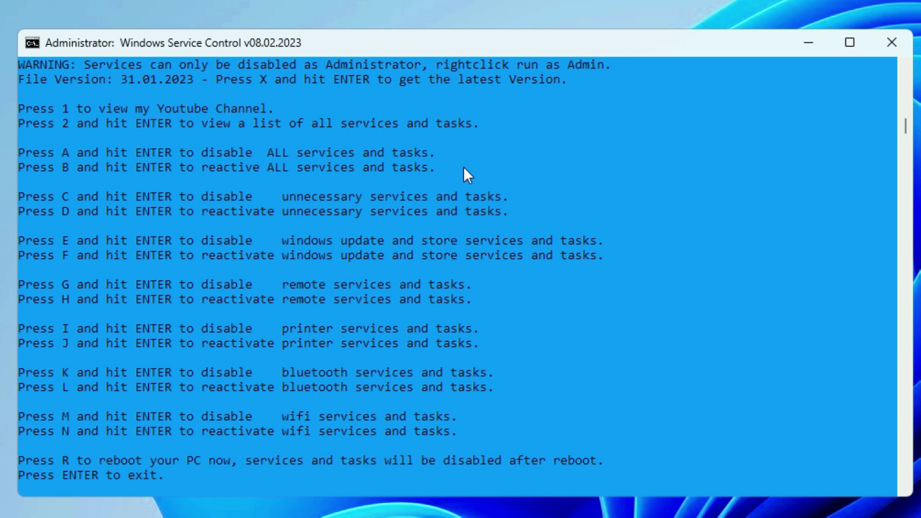
Examine the menu options for reactivating all services and for unnecessary, Windows update and store services
click(64, 167)
drag(153, 165, 223, 174)
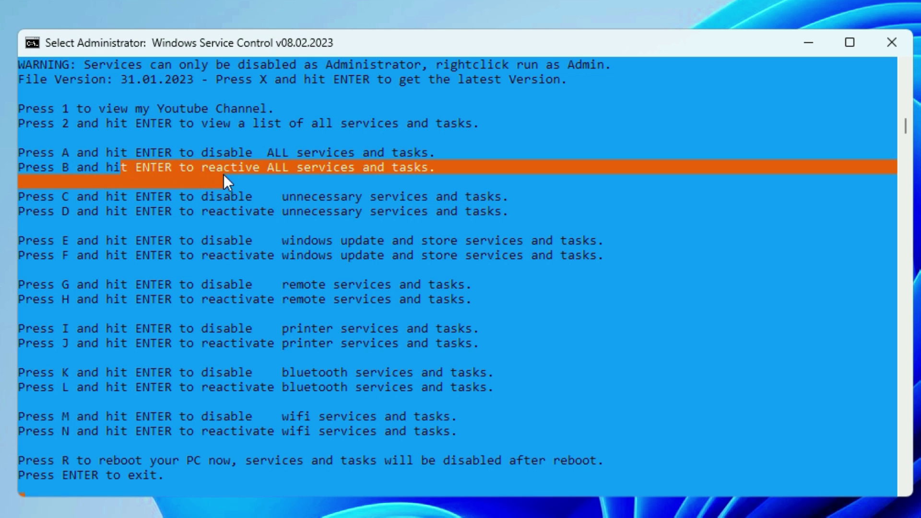
right_click(321, 174)
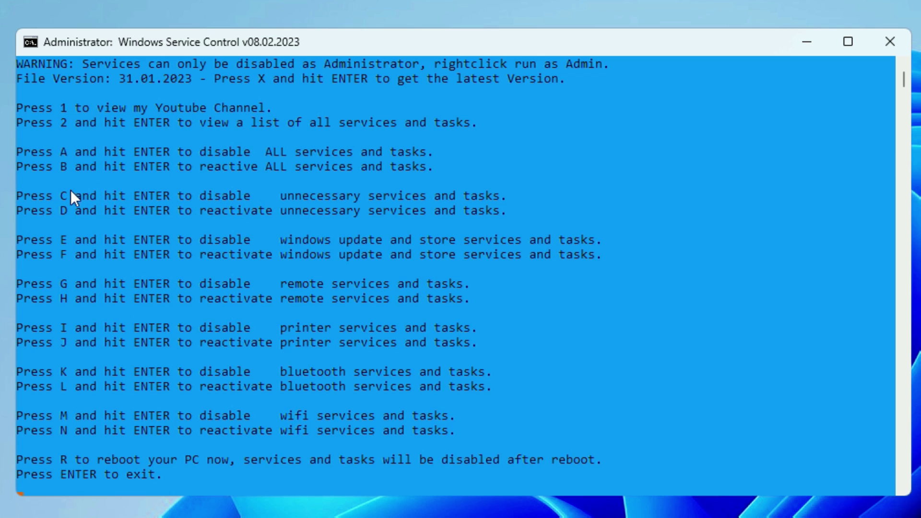
drag(61, 201, 102, 206)
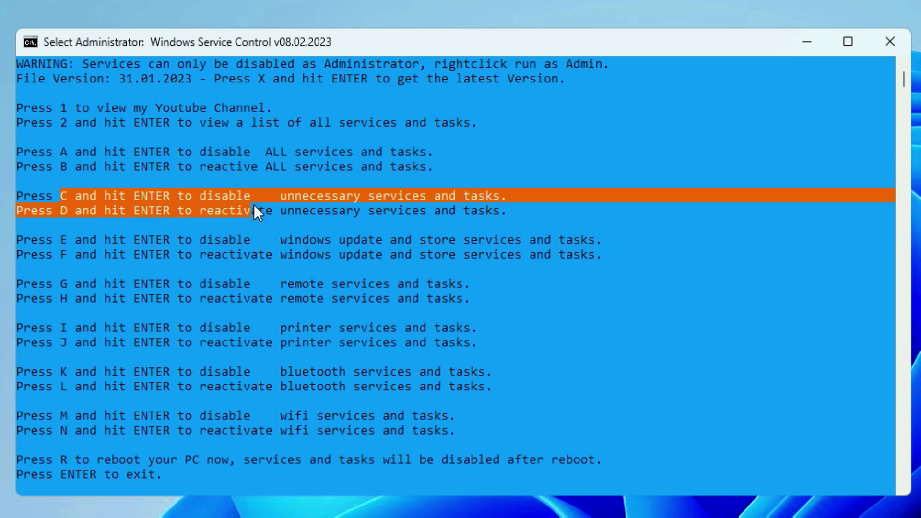
click(599, 207)
drag(57, 240, 591, 255)
drag(35, 283, 604, 275)
Disable remote services and tasks with option G, and return to the menu with option 0
drag(58, 284, 77, 288)
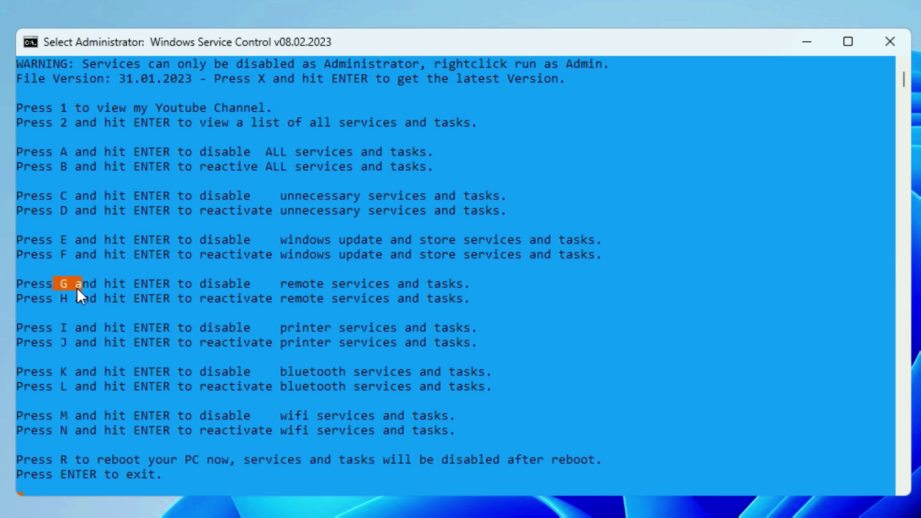
key(ctrl+g)
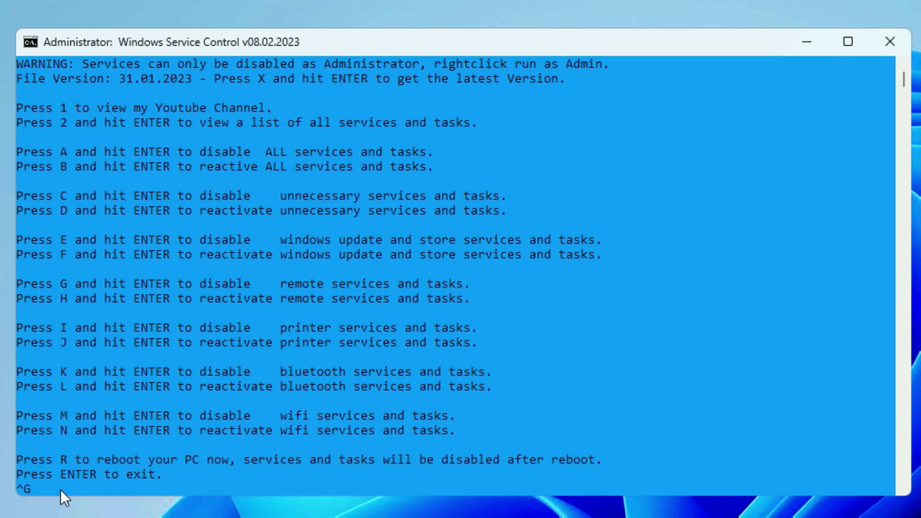
key(BackSpace)
text(G)
key(Return)
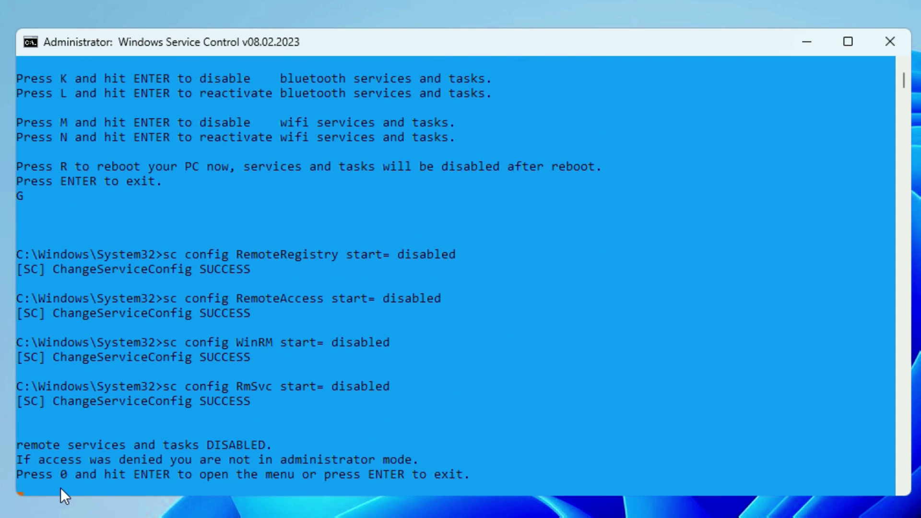
text(0)
key(Return)
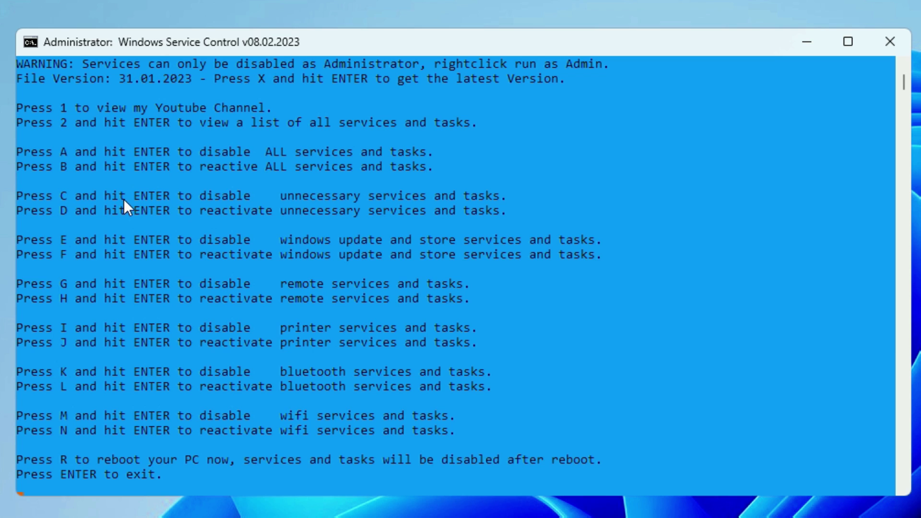
Review the options for disabling individual service groups and enter option I for disabling printer services and tasks
drag(124, 199, 382, 198)
drag(110, 231, 493, 235)
click(137, 283)
click(298, 284)
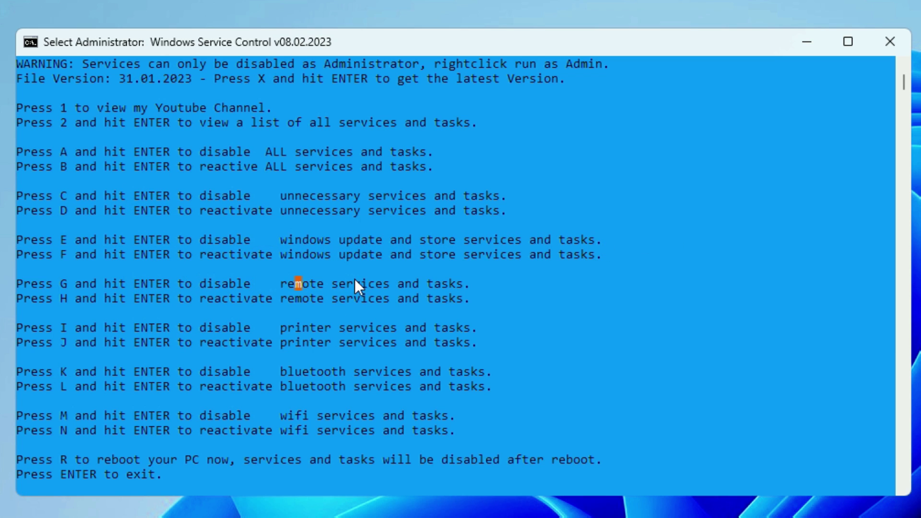
drag(284, 283, 366, 283)
drag(70, 327, 409, 327)
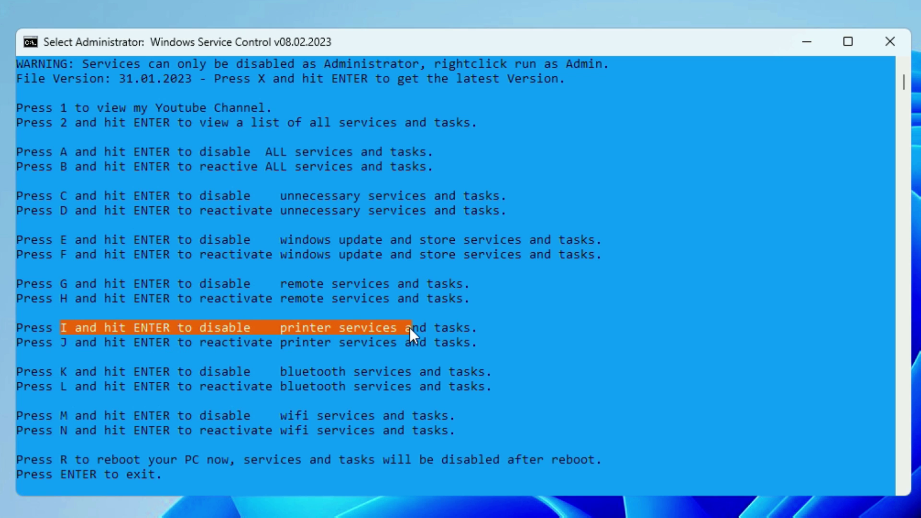
right_click(410, 327)
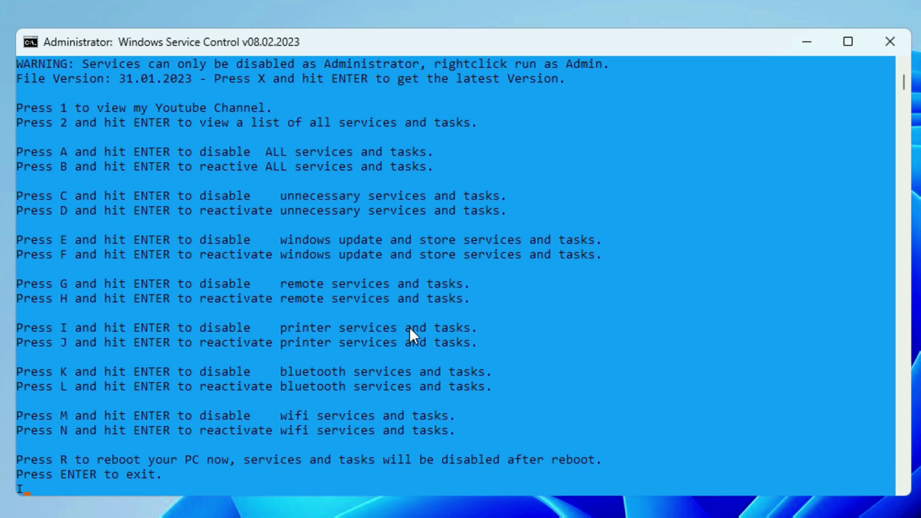